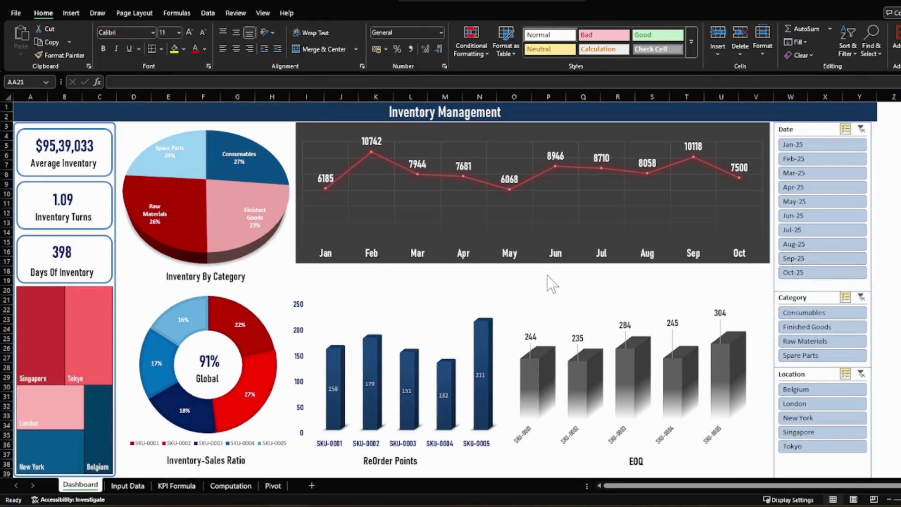
Try the dashboard slicers by toggling Jan-25 and Feb-25 under Date and Consumables under Category, restoring the full selection.
click(803, 159)
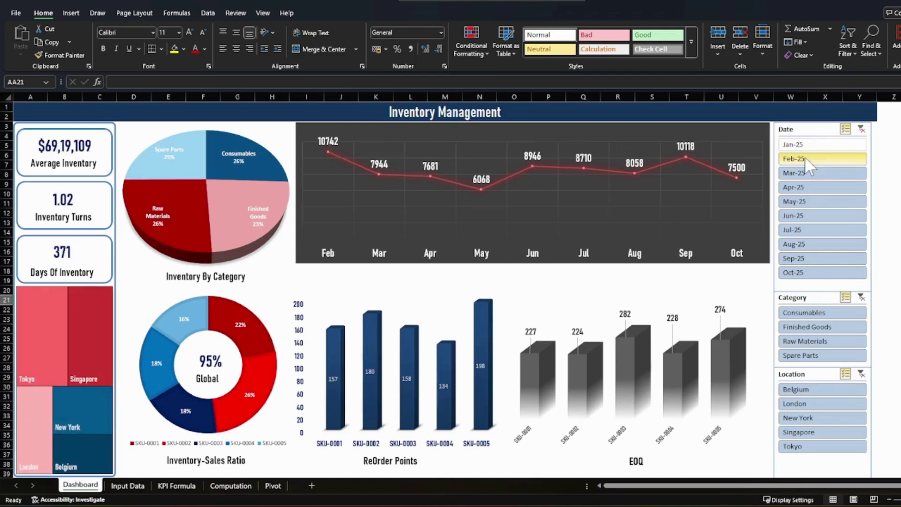
click(803, 144)
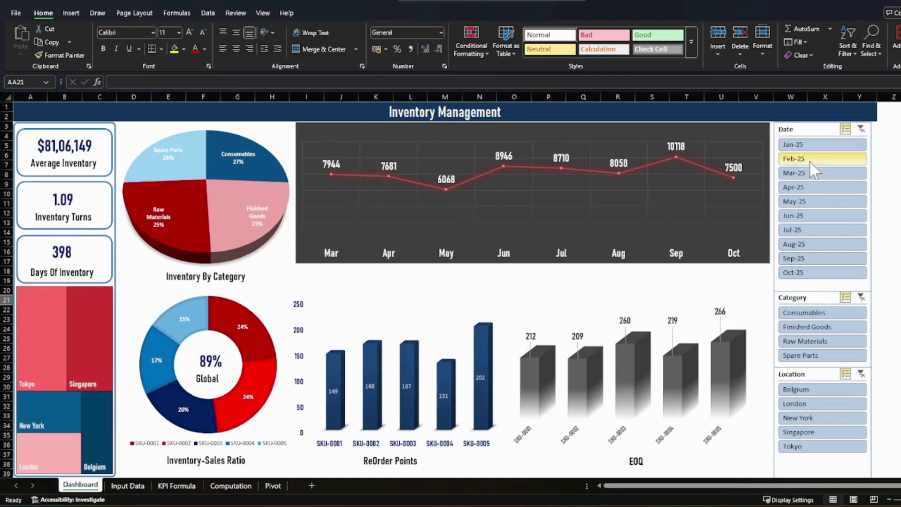
click(809, 311)
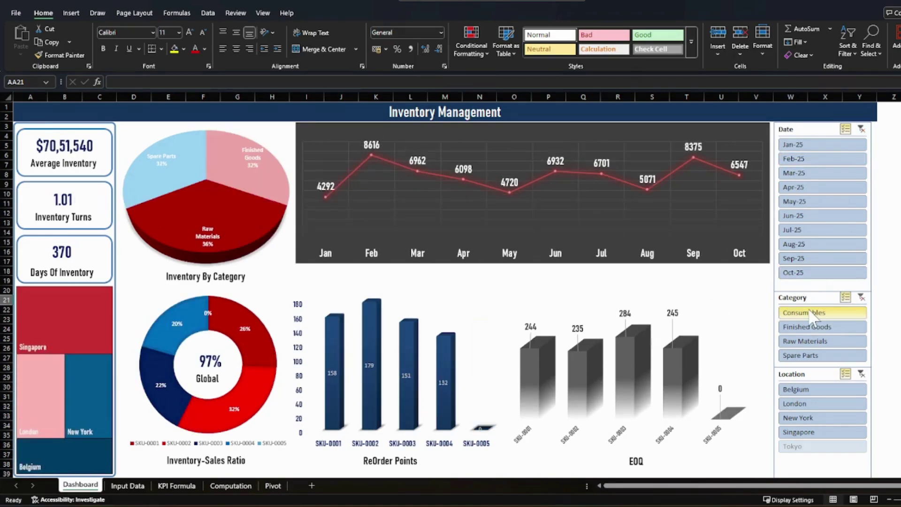
click(811, 311)
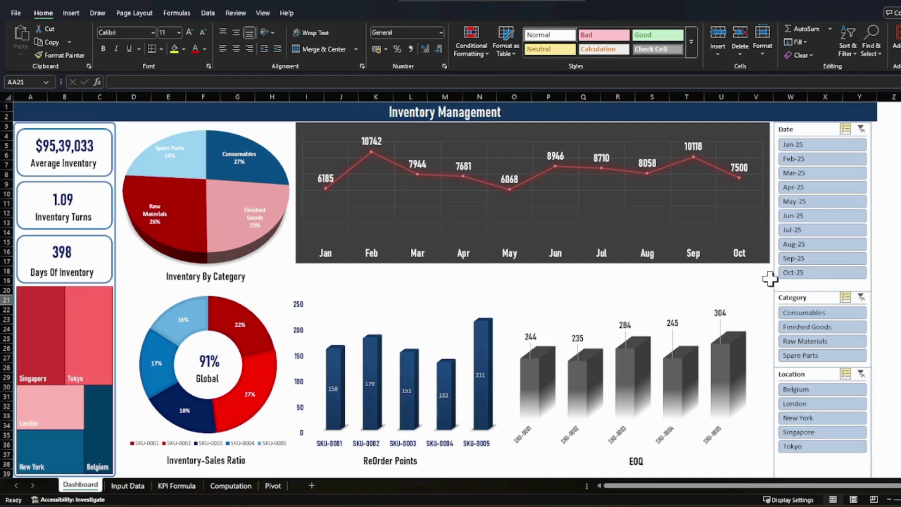
Look through the Input Data, KPI Formula, Computation and Pivot sheets to see how the workbook is structured.
click(136, 490)
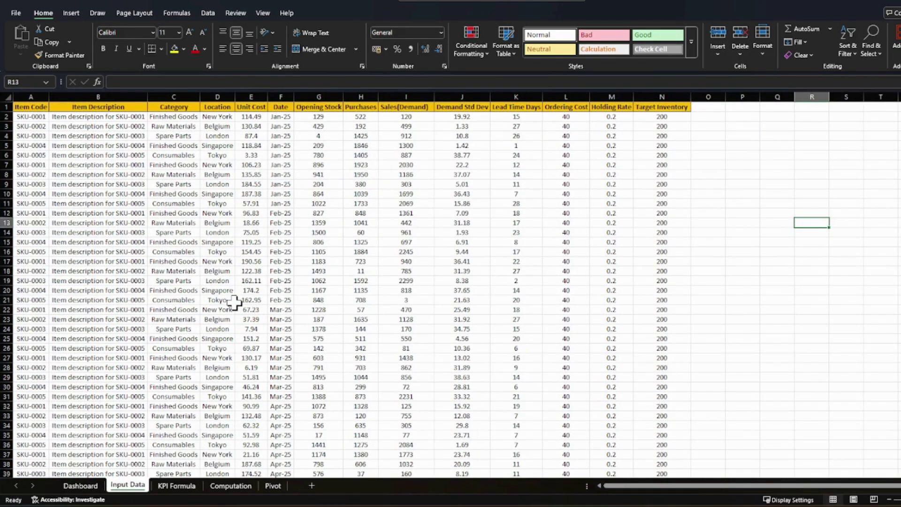
click(180, 483)
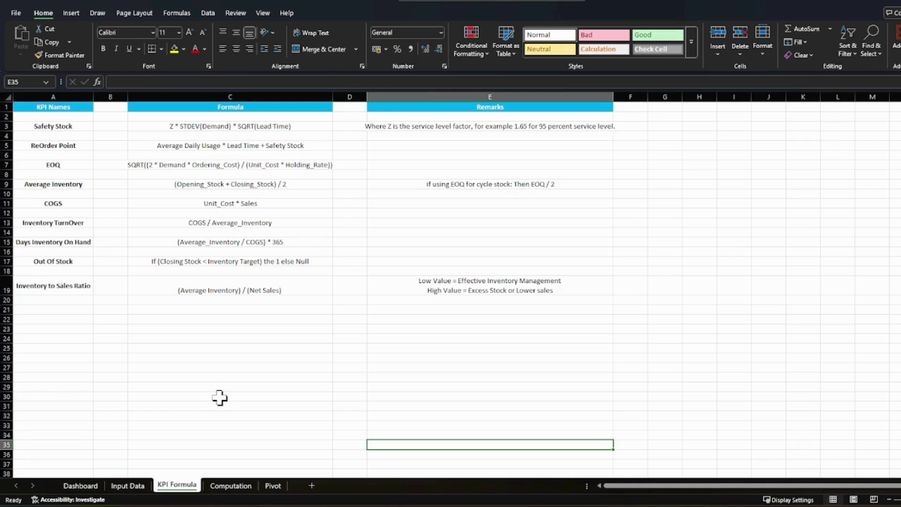
click(230, 484)
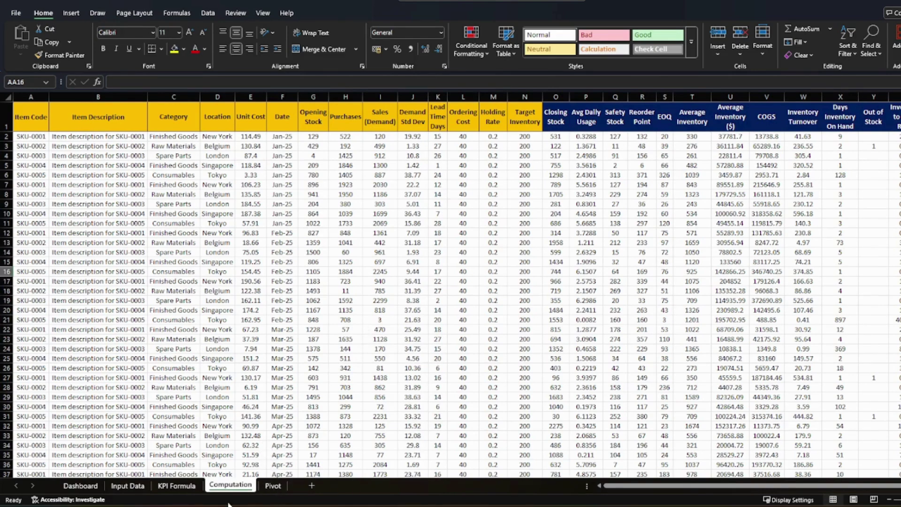
click(79, 486)
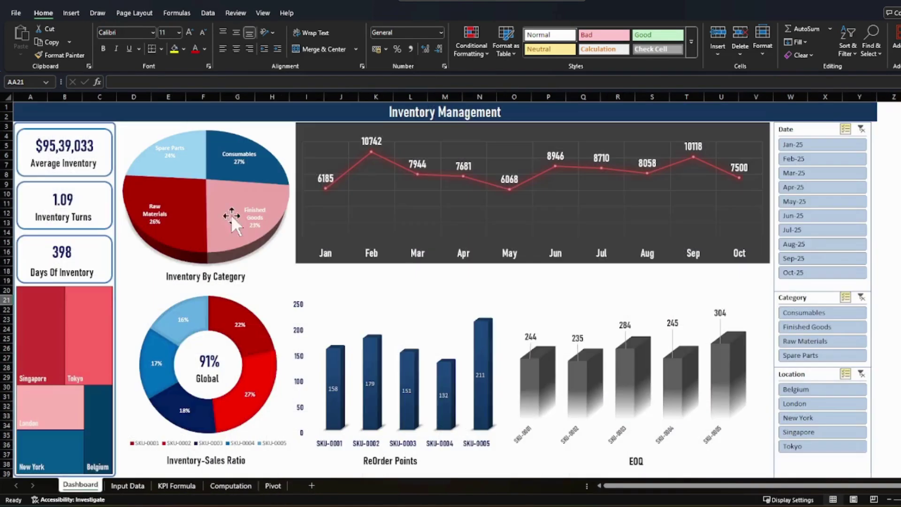
click(272, 486)
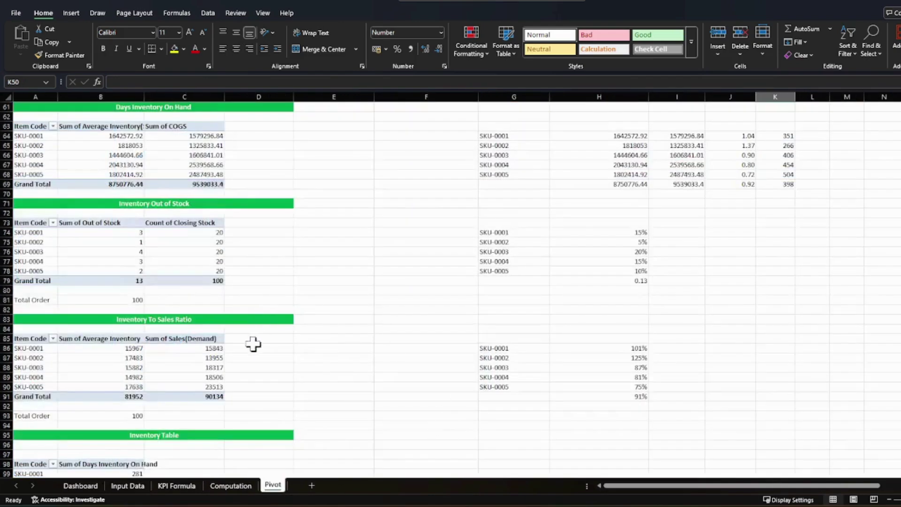
scroll(257, 356, down, 6)
scroll(262, 363, up, 20)
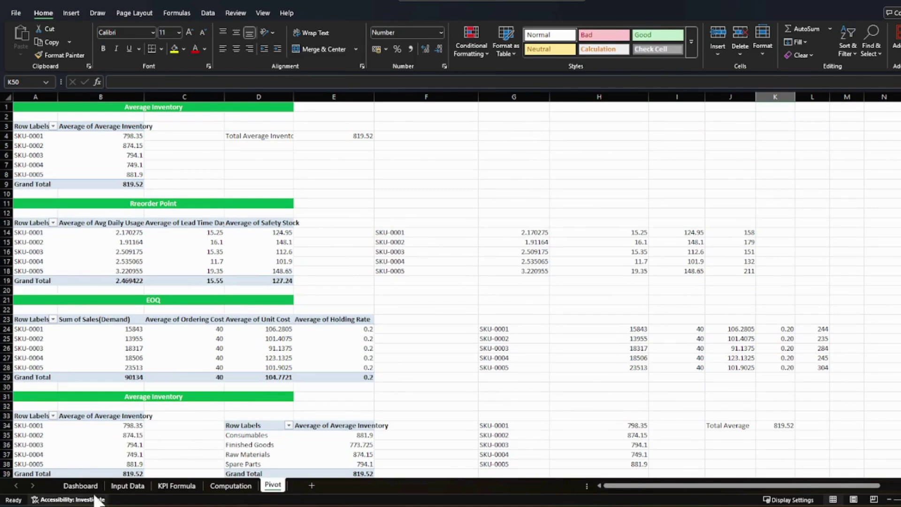
Examine the Dashboard's location treemap and the slices of the Inventory By Category pie chart.
click(80, 486)
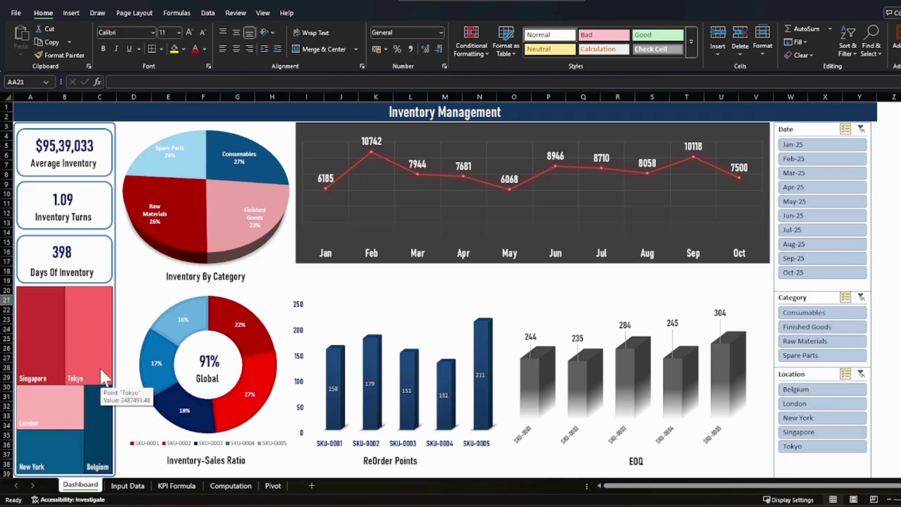
mouse_move(92, 421)
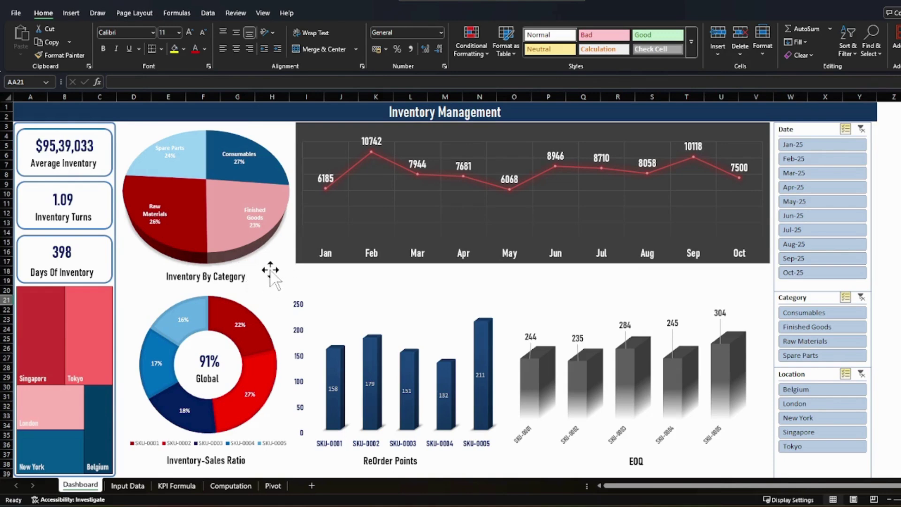
mouse_move(196, 169)
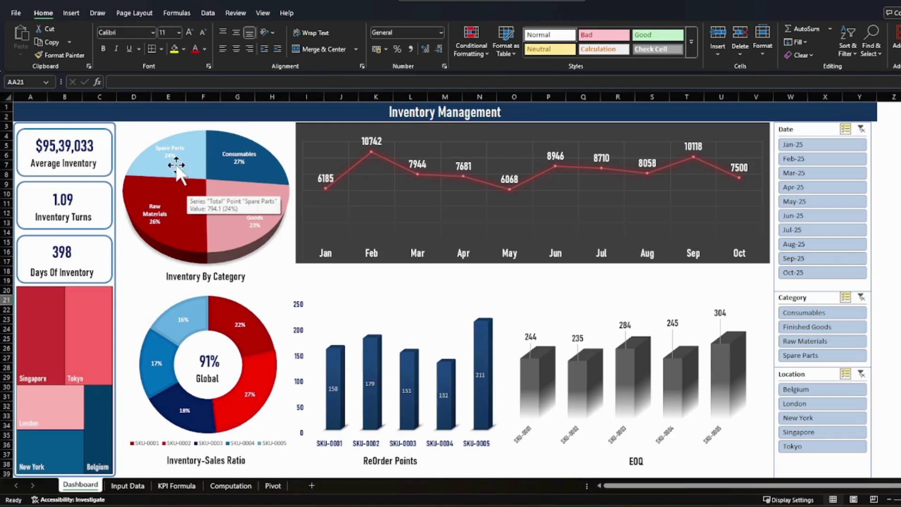
mouse_move(243, 174)
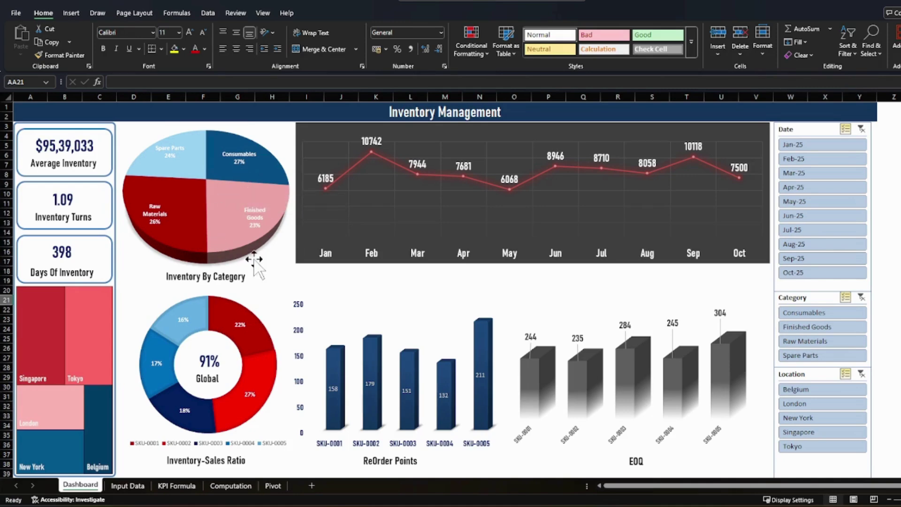
mouse_move(233, 245)
mouse_move(178, 238)
mouse_move(335, 406)
Review the Input Data columns for Item Code, Item Description, Category, Location and Unit Cost.
click(128, 486)
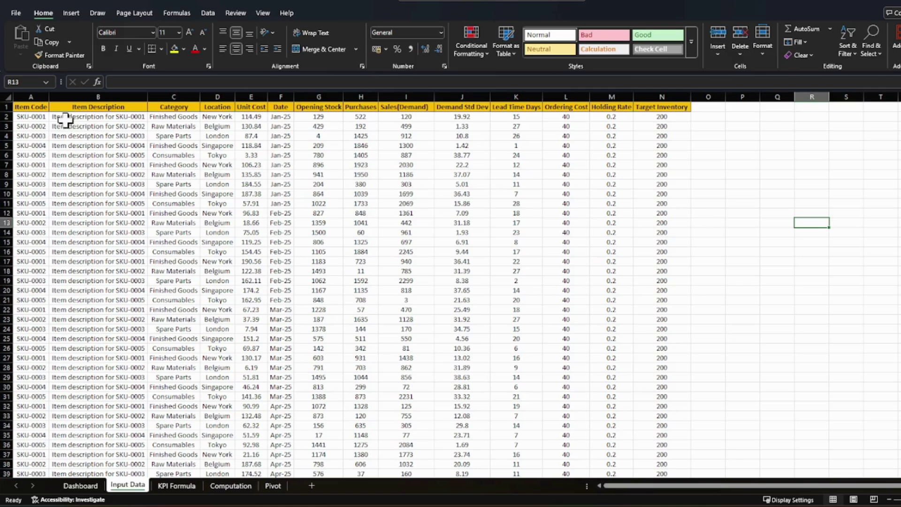
click(31, 108)
click(96, 105)
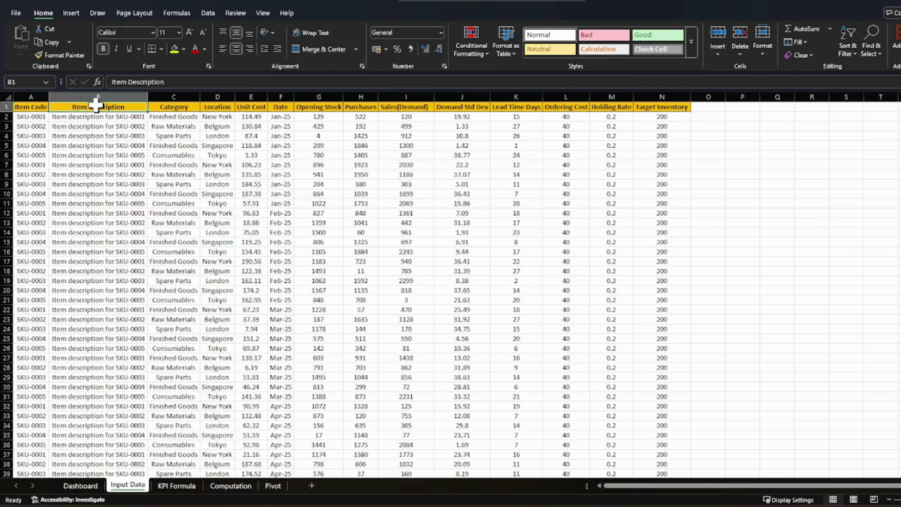
click(182, 107)
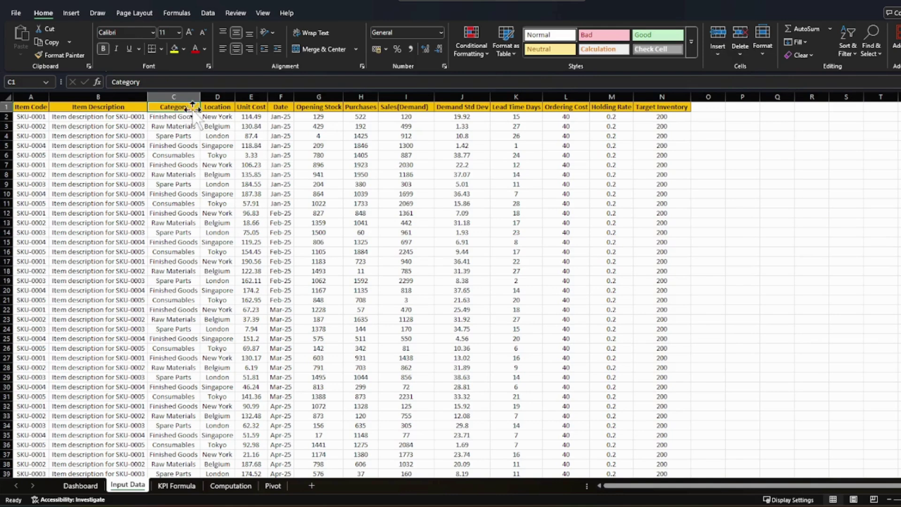
click(218, 107)
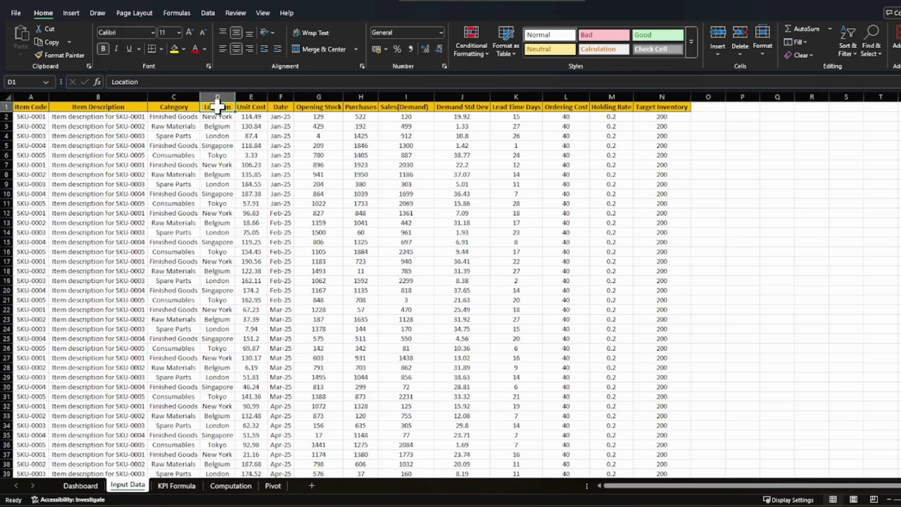
click(262, 107)
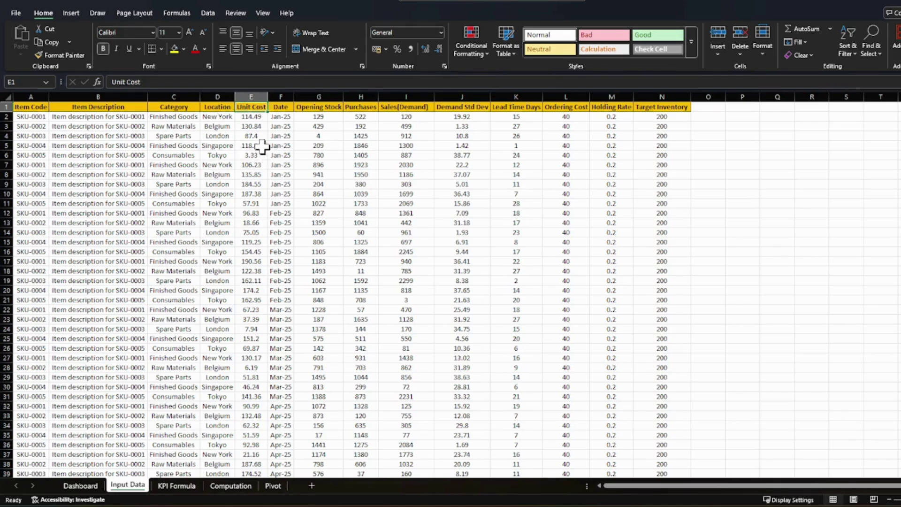
Review the remaining Input Data columns across row 2, from Date and stock figures through Ordering Cost, Holding Rate and Target Inventory.
key(Down)
key(Right)
key(Right)
key(Right)
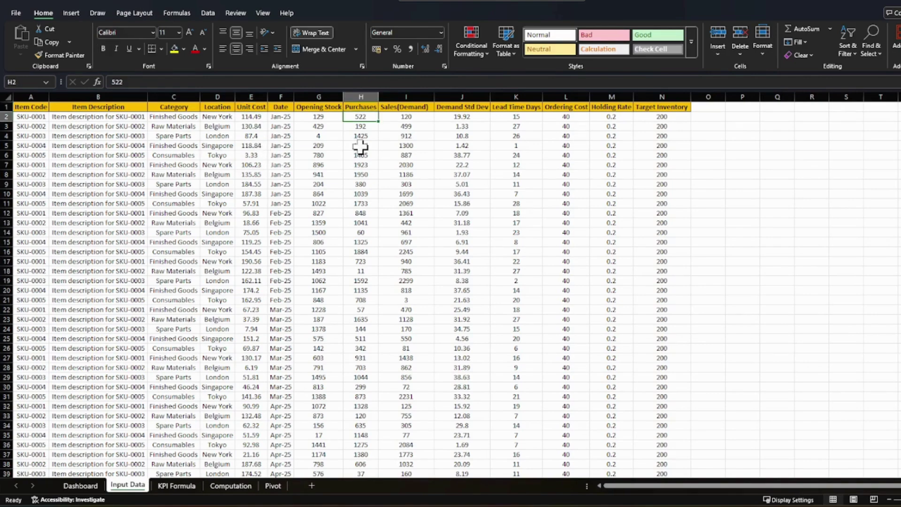
click(417, 119)
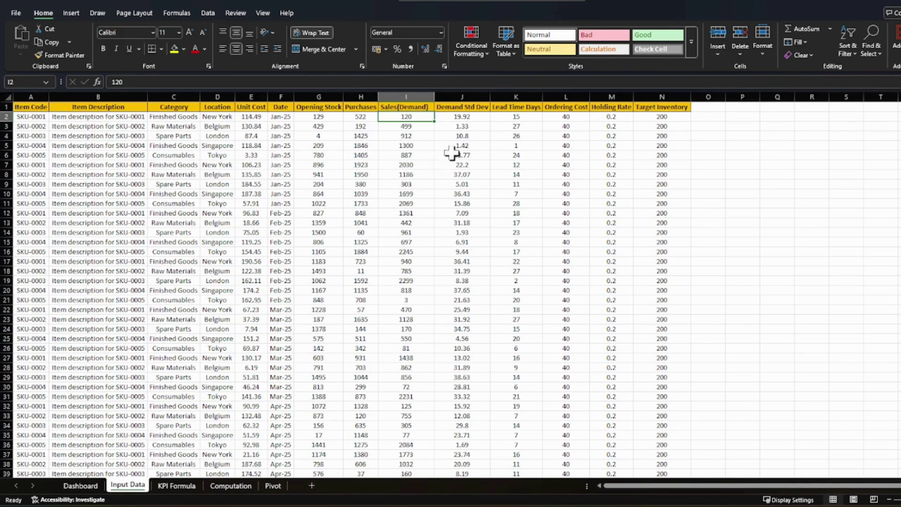
click(482, 121)
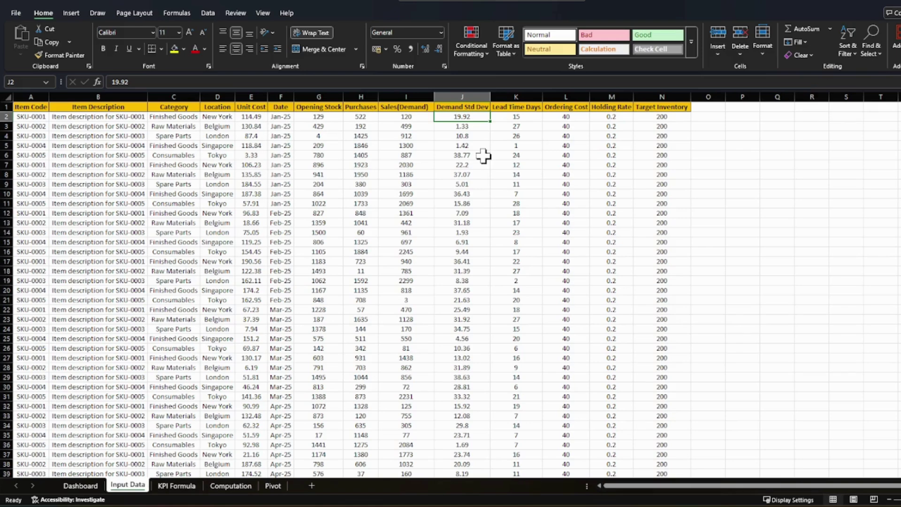
click(517, 118)
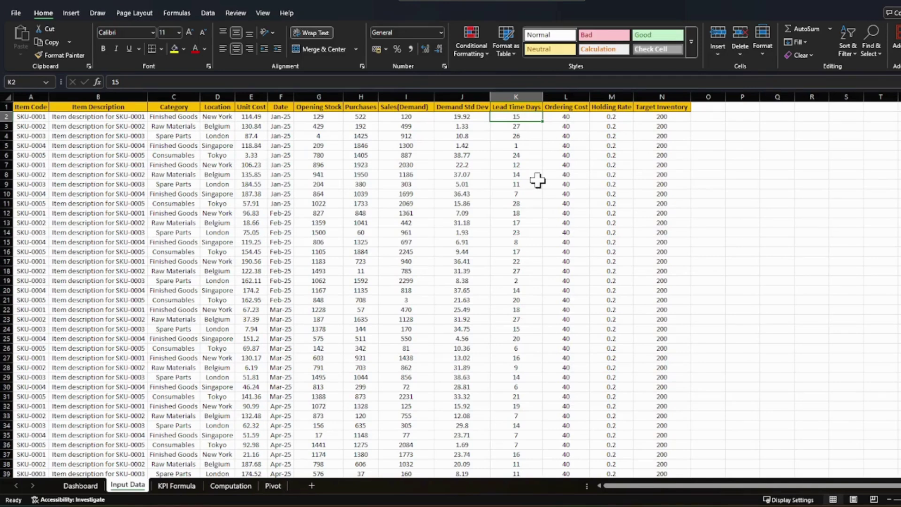
click(555, 119)
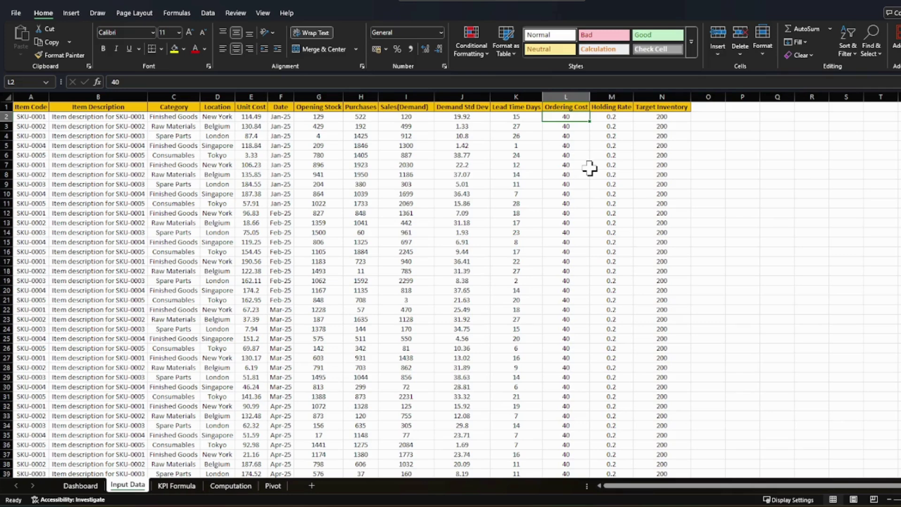
click(622, 121)
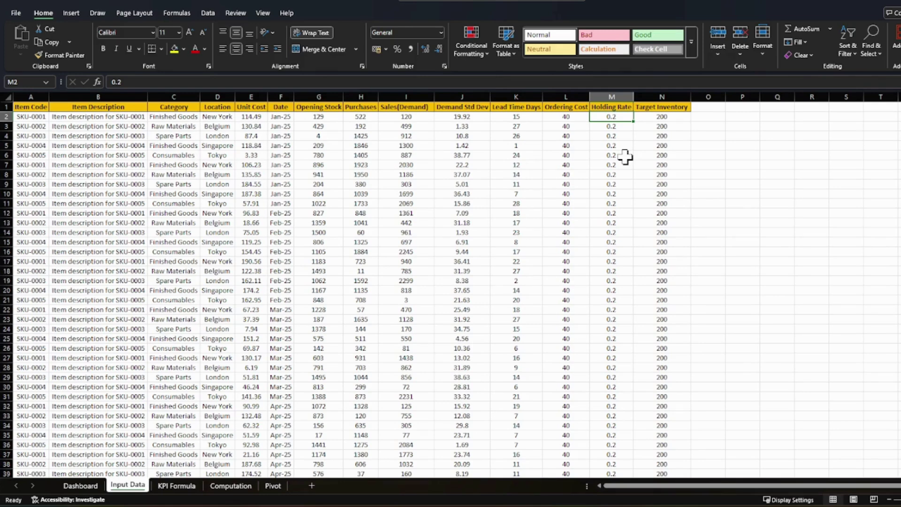
click(675, 119)
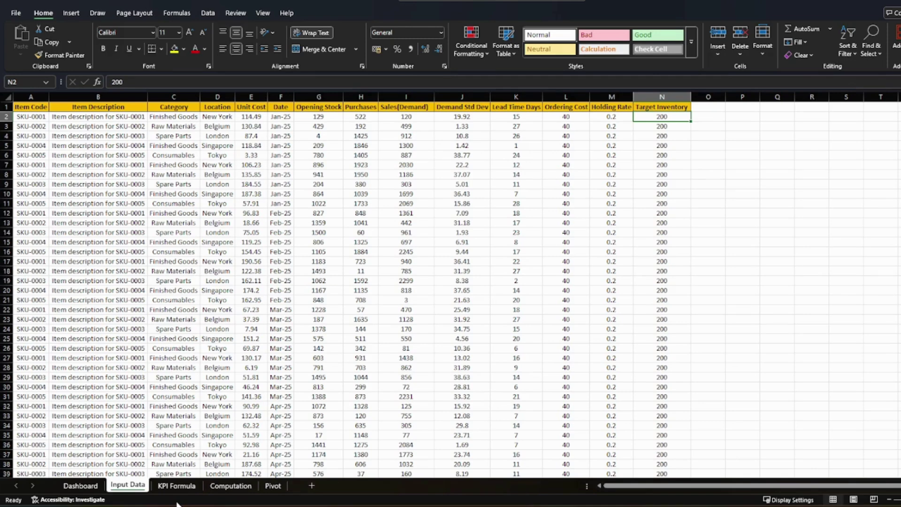
Examine the Safety Stock and ReOrder Point names and formulas on the KPI Formula sheet.
click(177, 485)
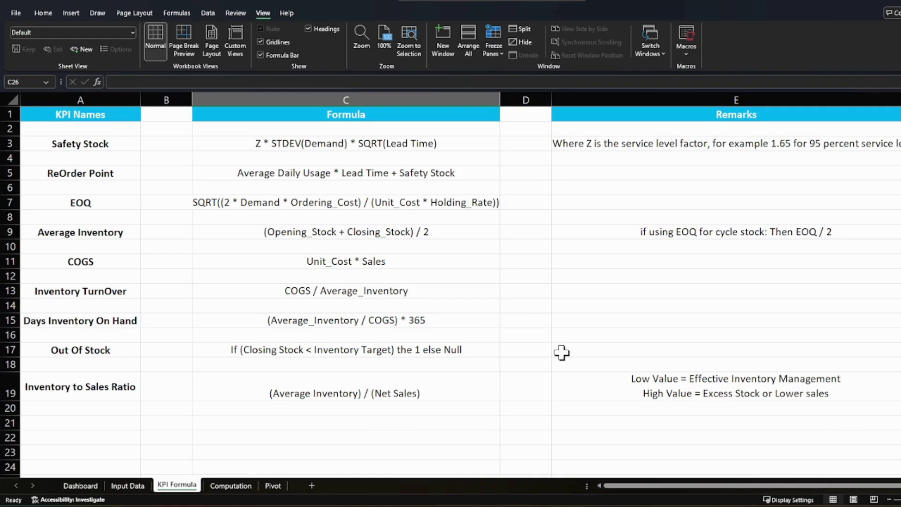
click(125, 149)
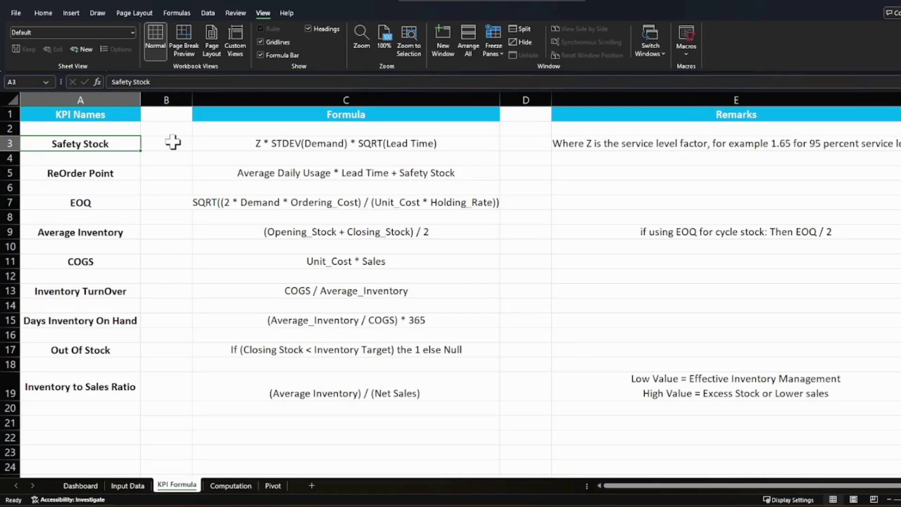
click(220, 149)
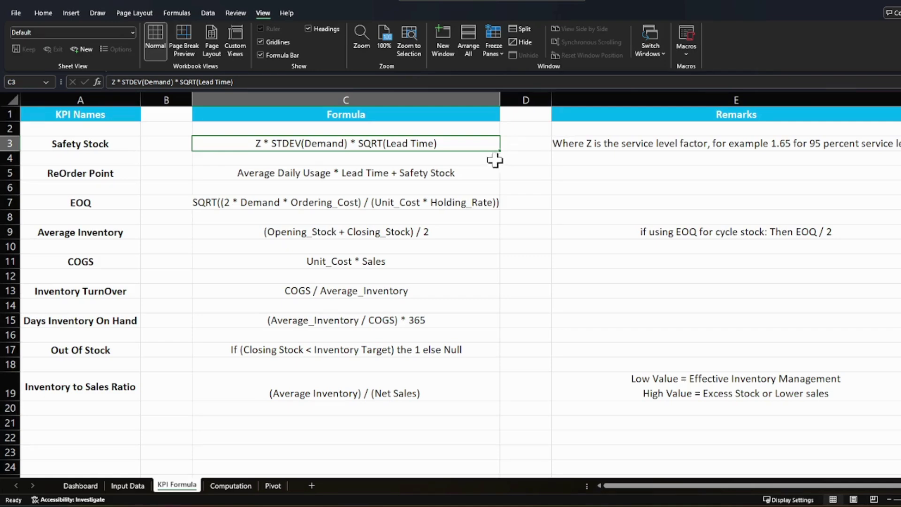
click(135, 177)
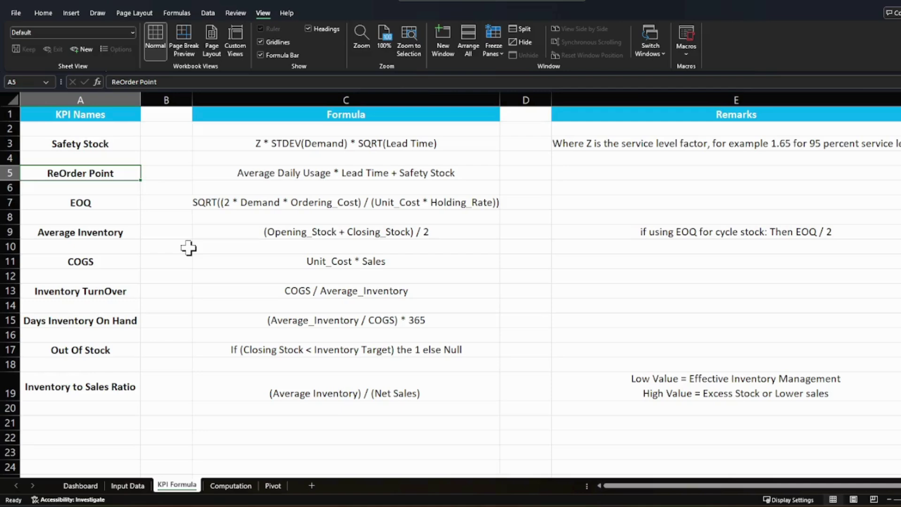
click(221, 175)
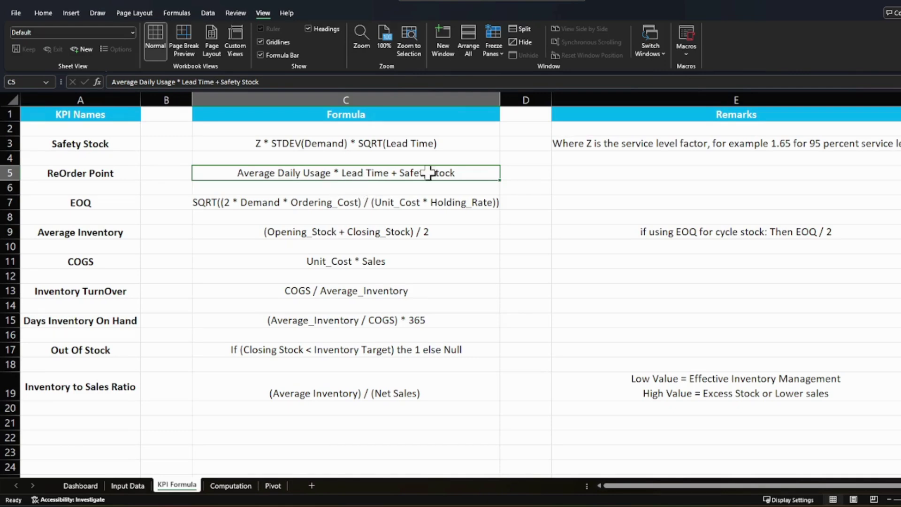
Examine the EOQ, Average Inventory and COGS entries in the KPI formula list.
click(131, 207)
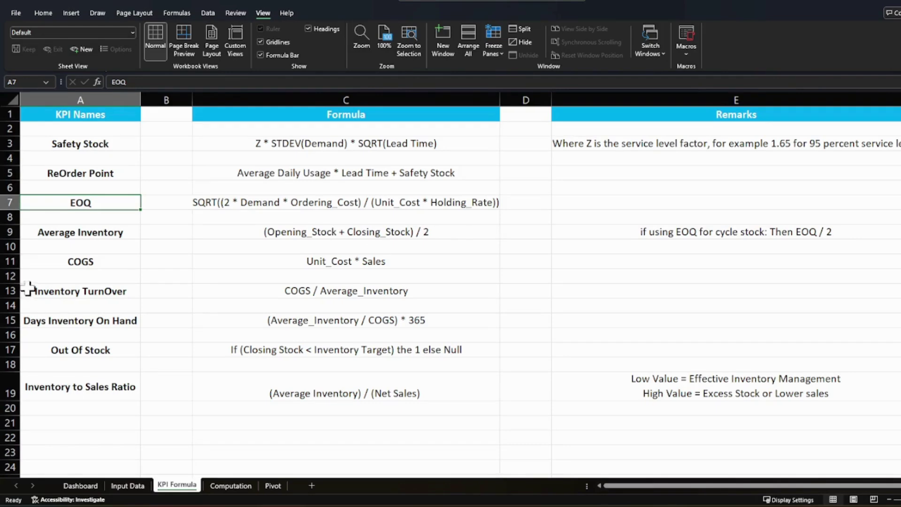
click(67, 231)
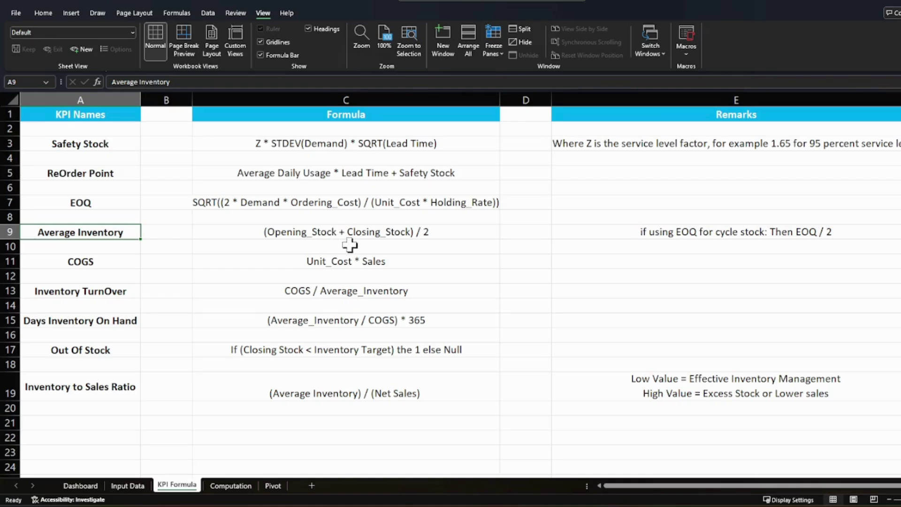
click(469, 235)
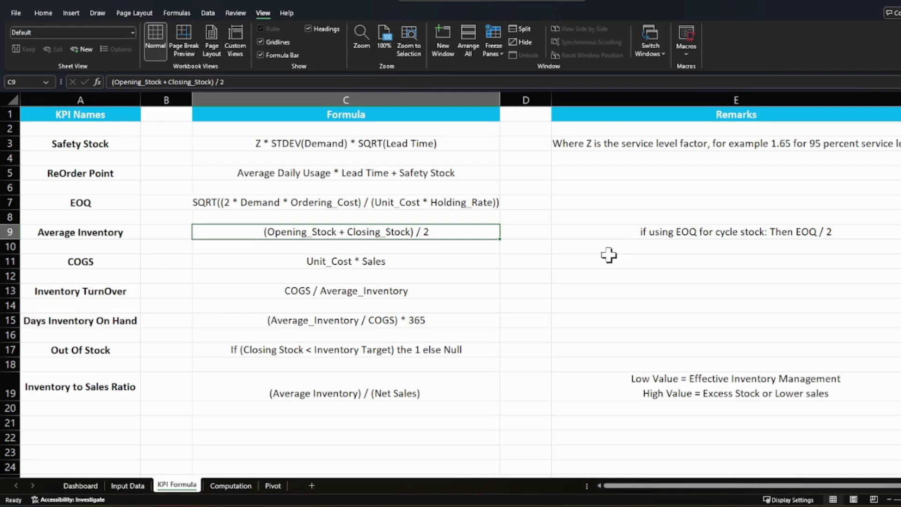
click(108, 264)
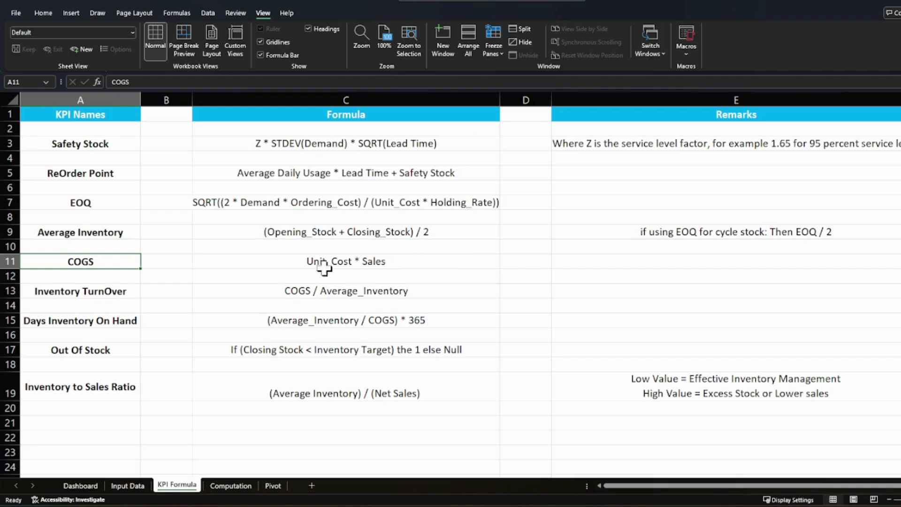
Examine the Inventory TurnOver, Days Inventory On Hand, Out Of Stock and Inventory to Sales Ratio entries in the KPI formula list.
click(125, 294)
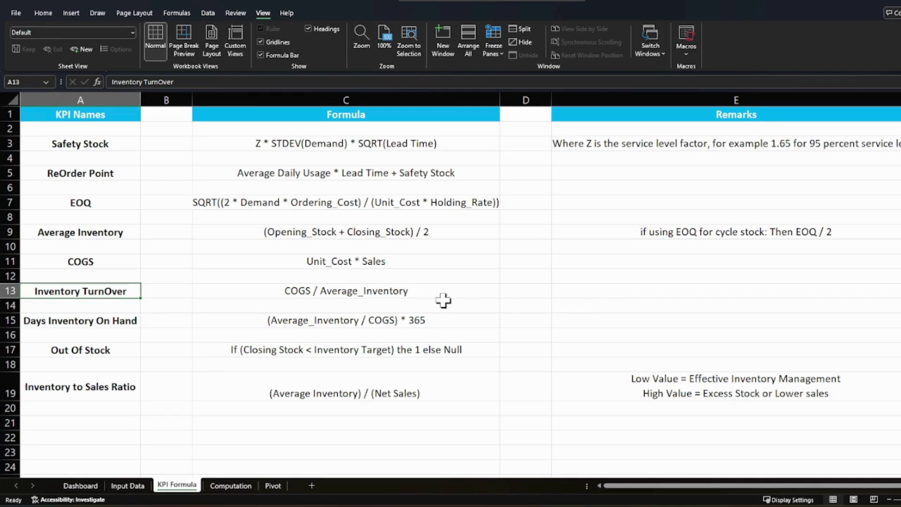
click(265, 291)
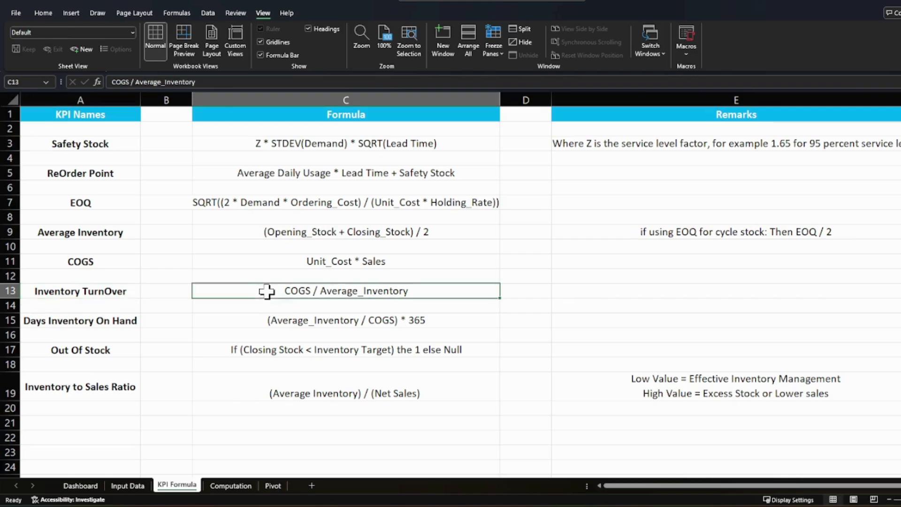
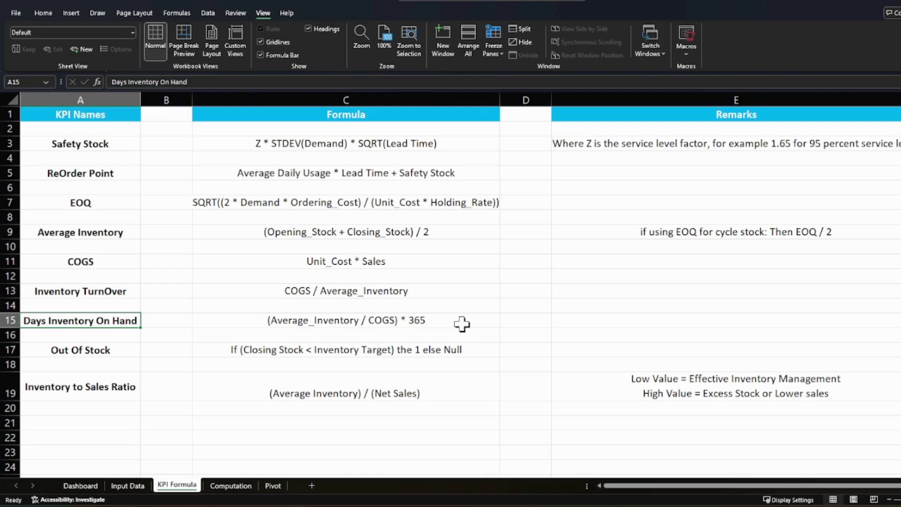
click(112, 353)
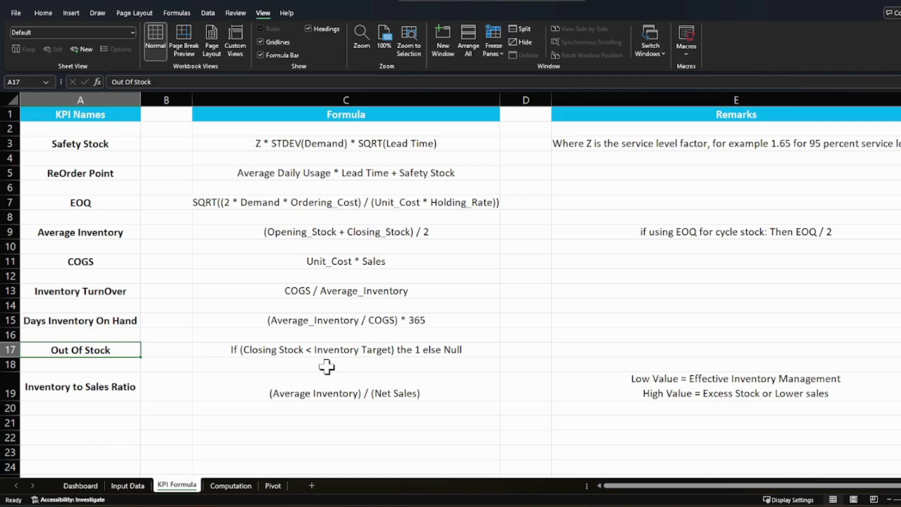
click(96, 399)
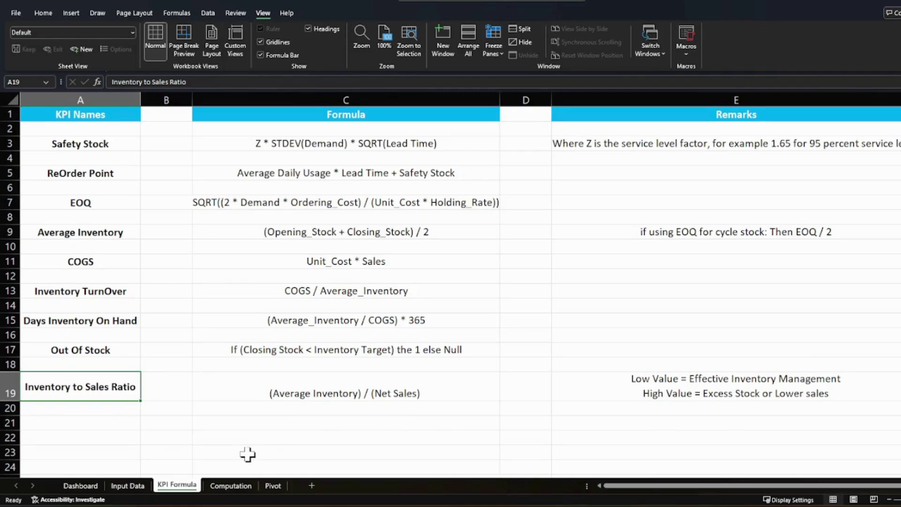
Review the column headings on the Computation sheet, from Item Code across to the calculated KPI columns.
click(230, 486)
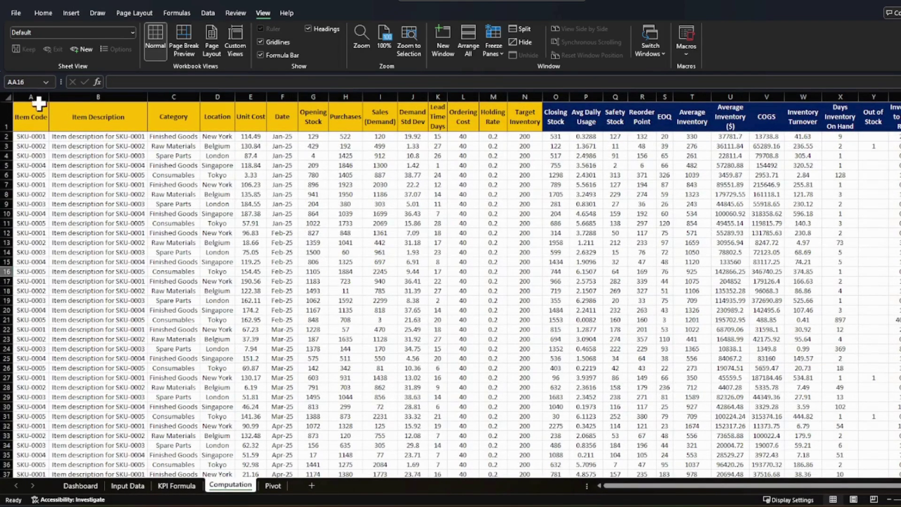
drag(35, 112, 887, 116)
click(611, 203)
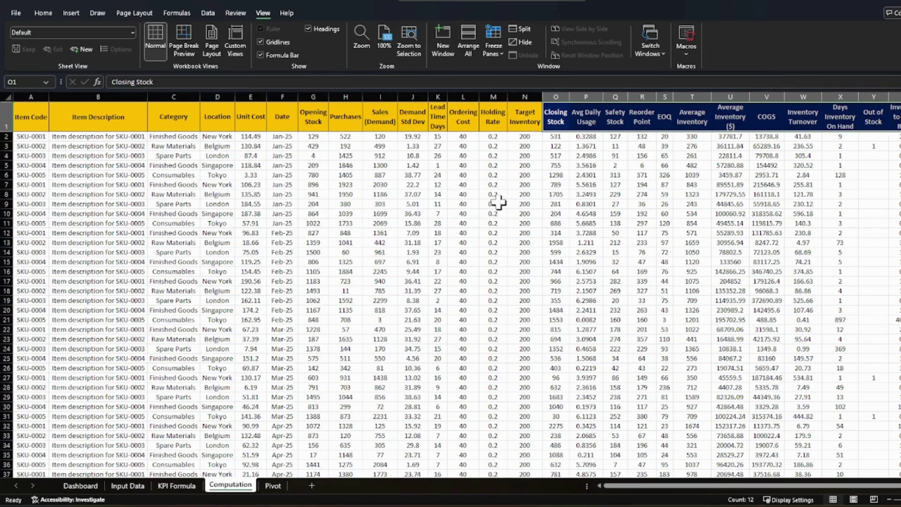
Inspect the row 2 formulas for Closing Stock, Avg Daily Usage and Safety Stock on the Computation sheet.
click(501, 175)
click(555, 137)
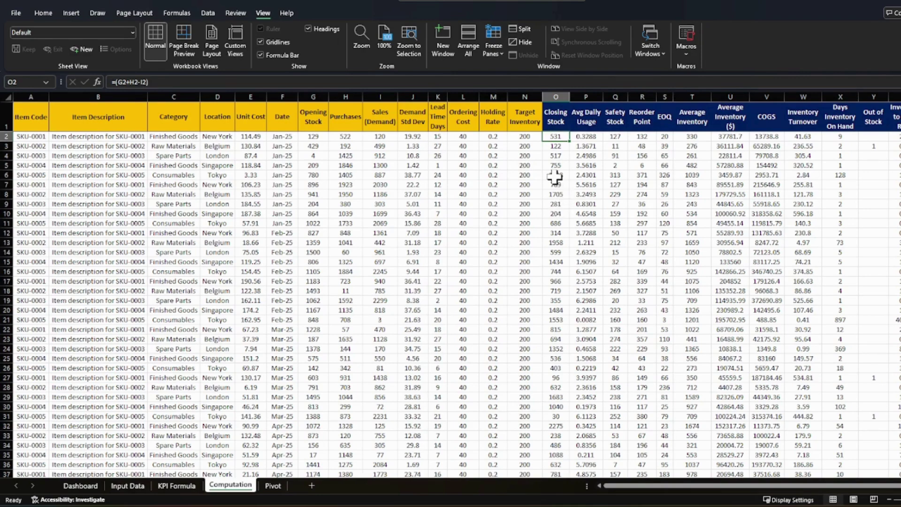
key(F2)
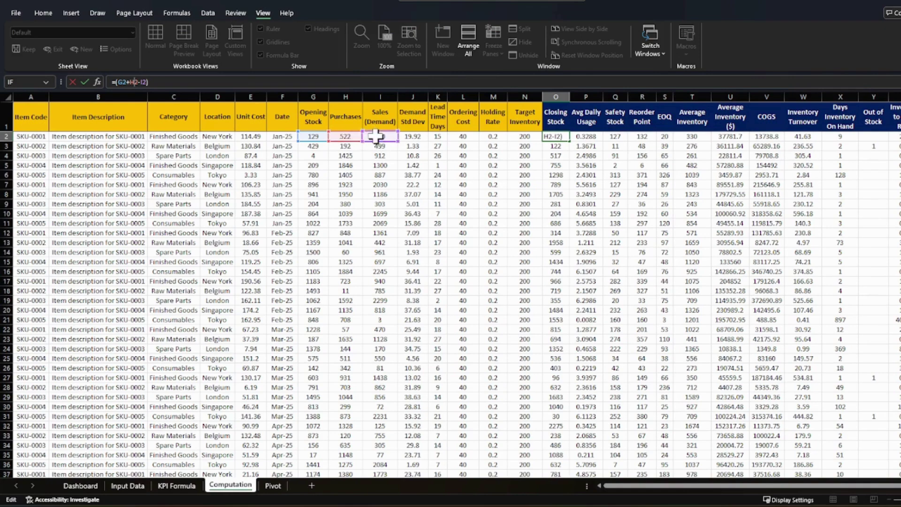
key(Return)
click(587, 137)
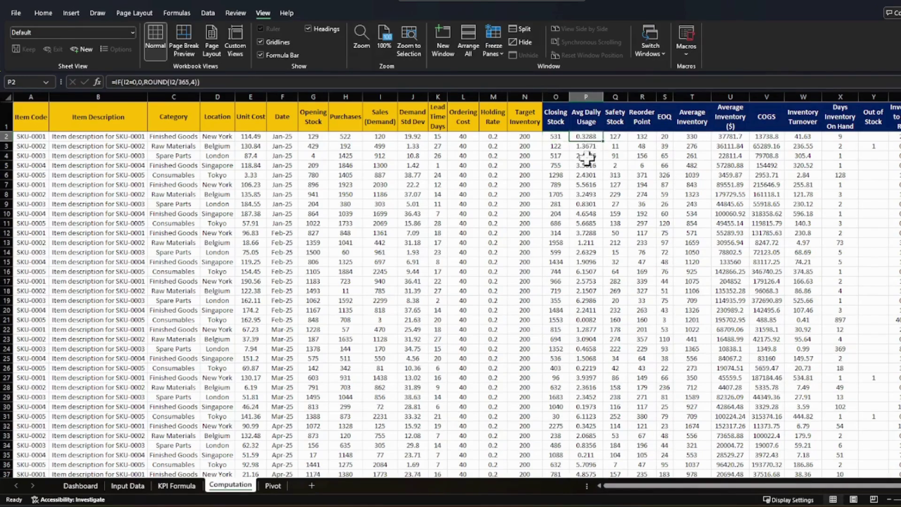
click(617, 137)
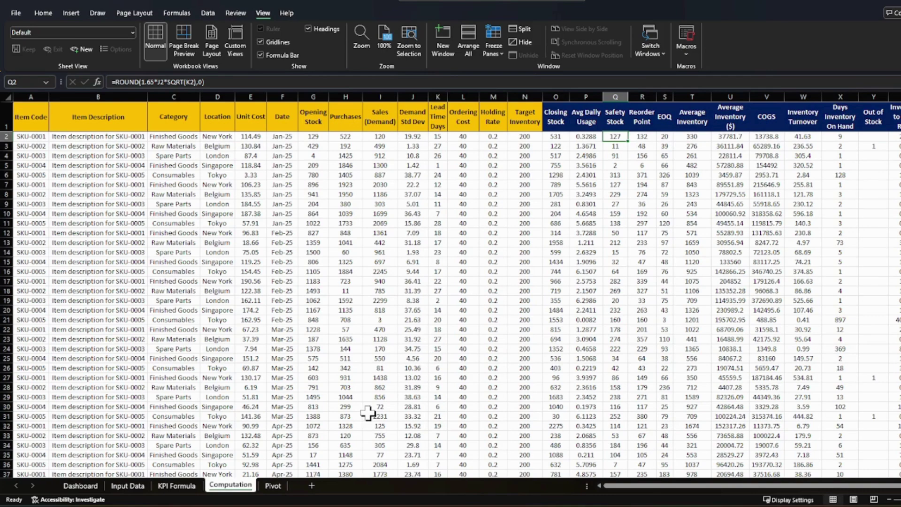
Test how the Dashboard responds to the Date slicer by toggling Jan-25 and Feb-25 off and back on.
click(82, 487)
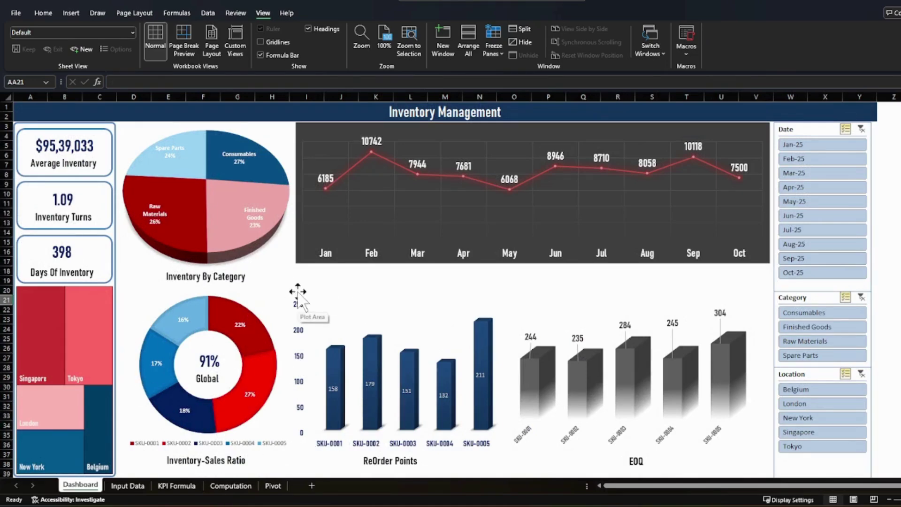
click(798, 144)
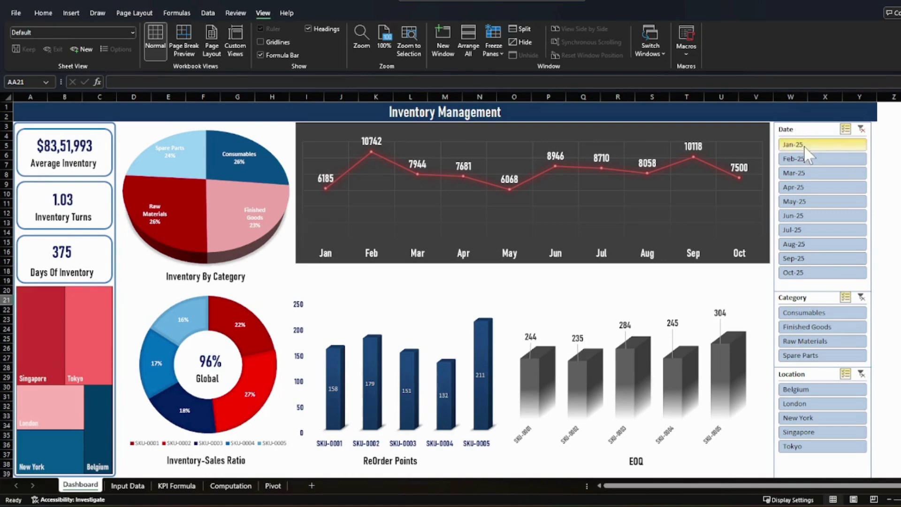
click(809, 158)
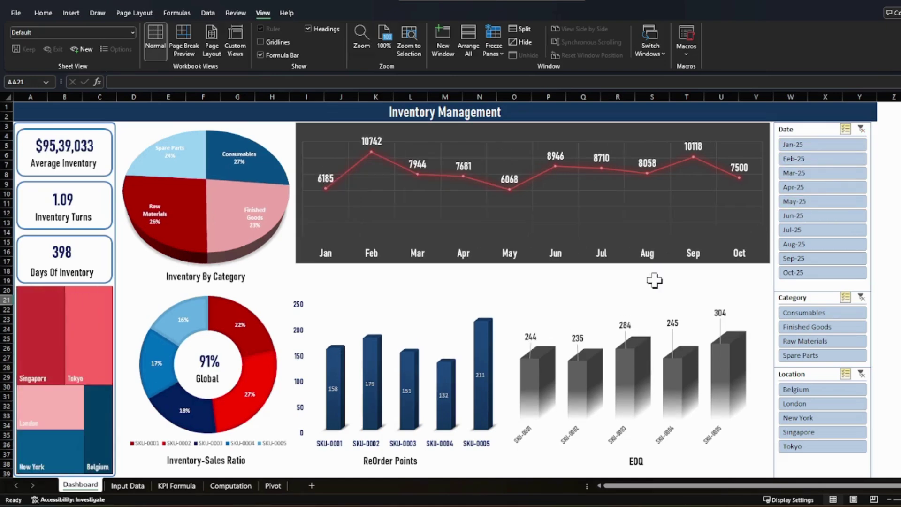
Review the Pivot sheet's tables from Average Inventory, Reorder Point and EOQ through to the Inventory Table.
click(273, 486)
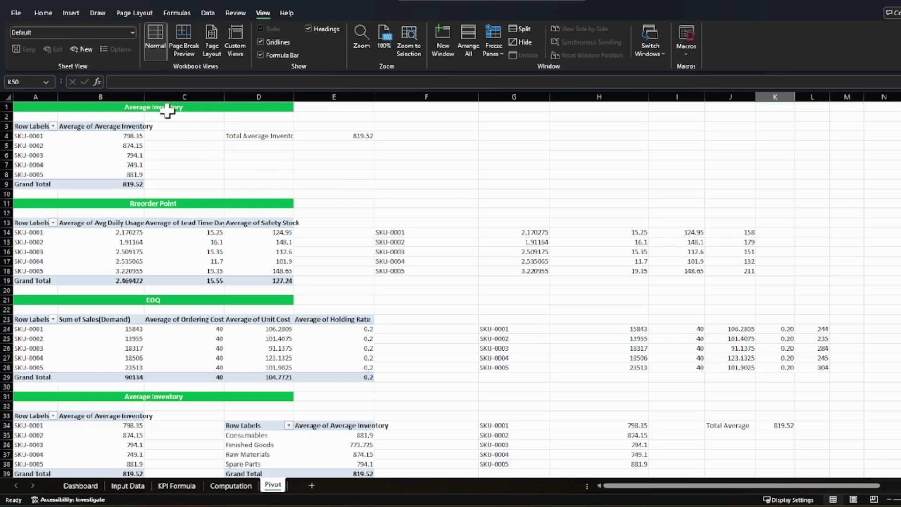
scroll(179, 233, down, 7)
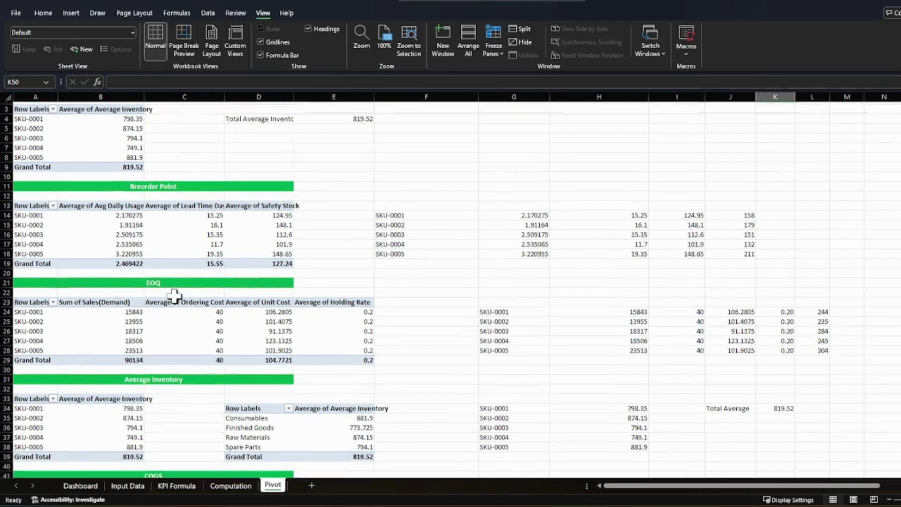
scroll(185, 291, down, 4)
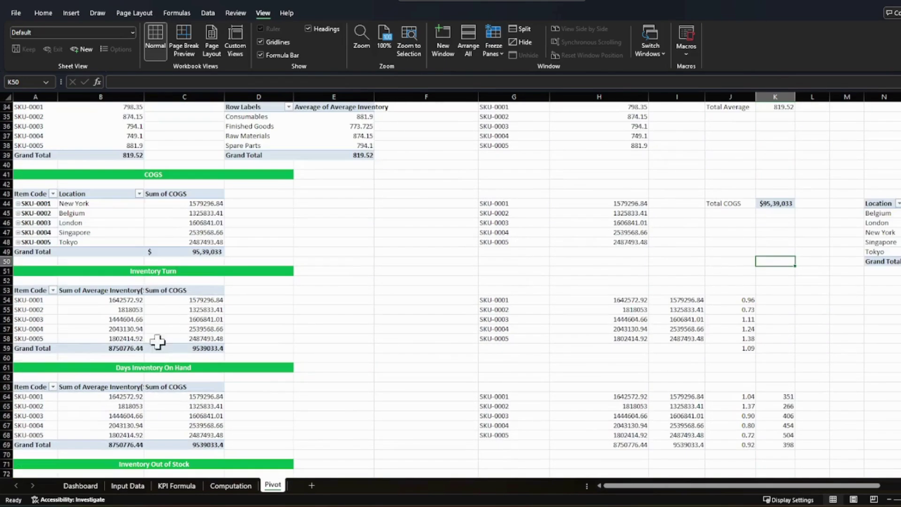
scroll(201, 235, down, 4)
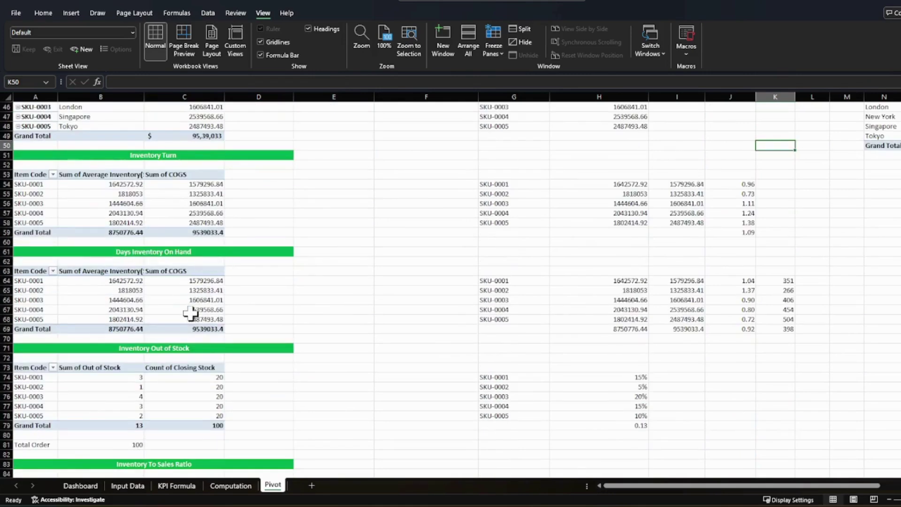
scroll(190, 313, down, 2)
scroll(155, 416, down, 2)
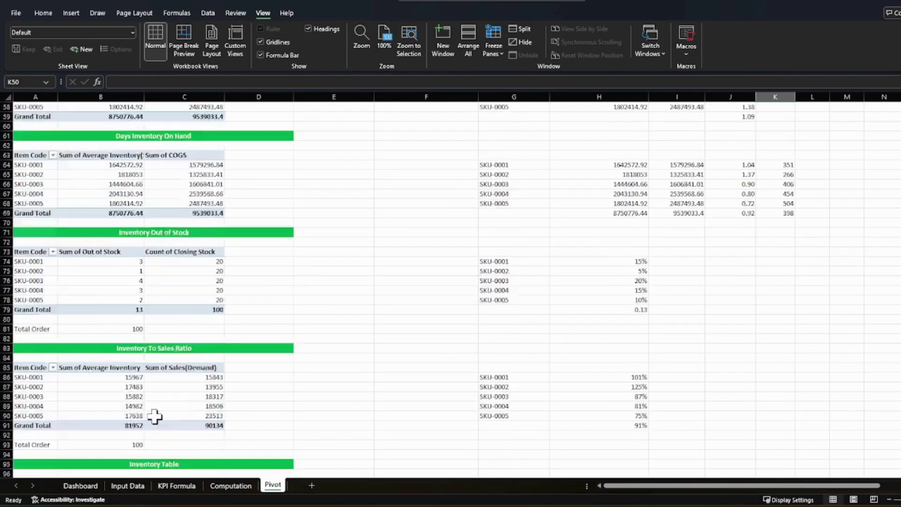
scroll(155, 417, down, 1)
scroll(291, 328, down, 4)
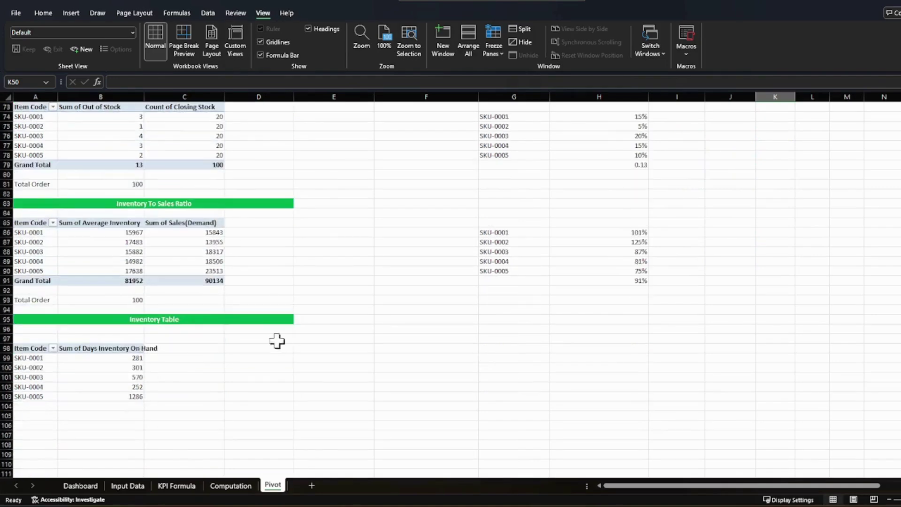
Preview a 3-D stacked bar chart for the Days Inventory On Hand summary range G64:I68 without inserting it.
scroll(245, 423, up, 6)
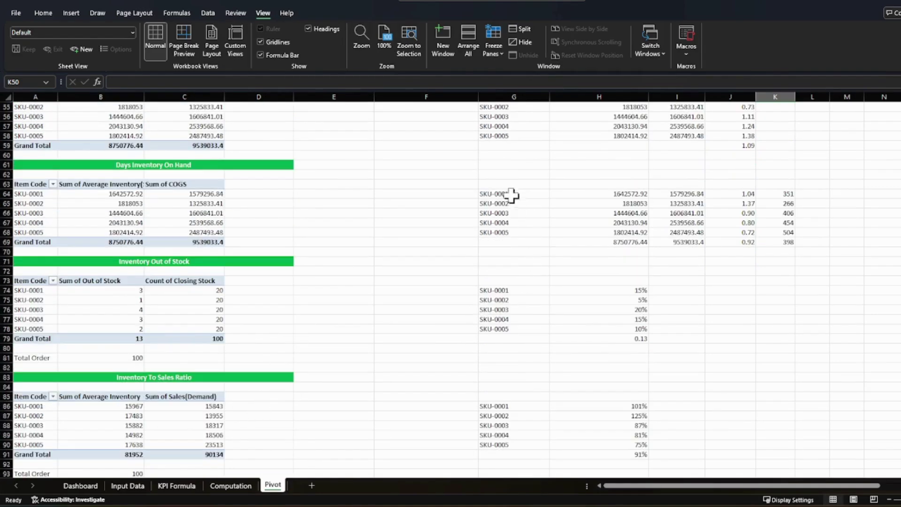
drag(510, 195, 674, 233)
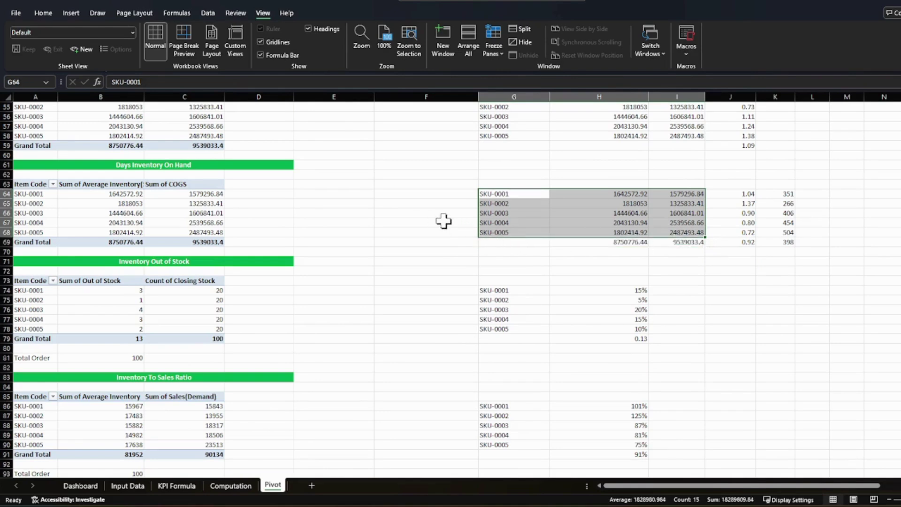
click(71, 14)
click(332, 28)
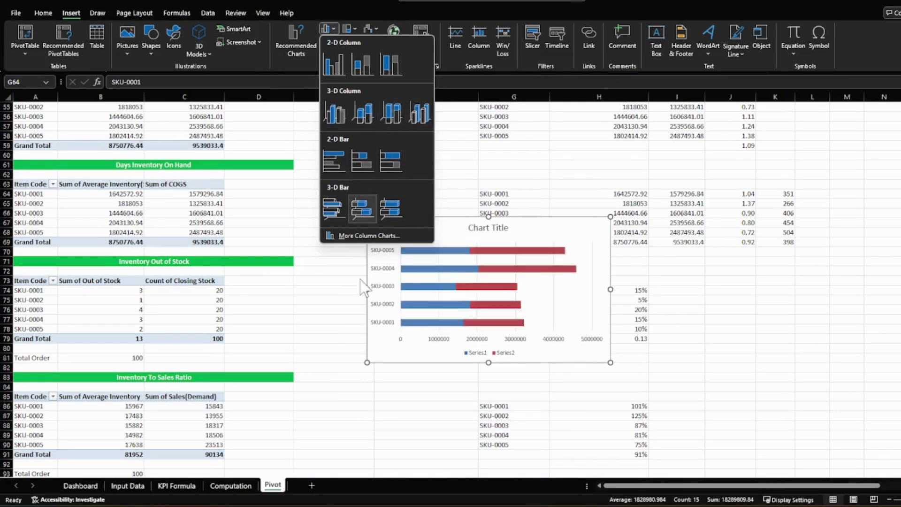
click(368, 413)
Compare the available pie, line and treemap chart types with the charts used on the Dashboard.
click(81, 486)
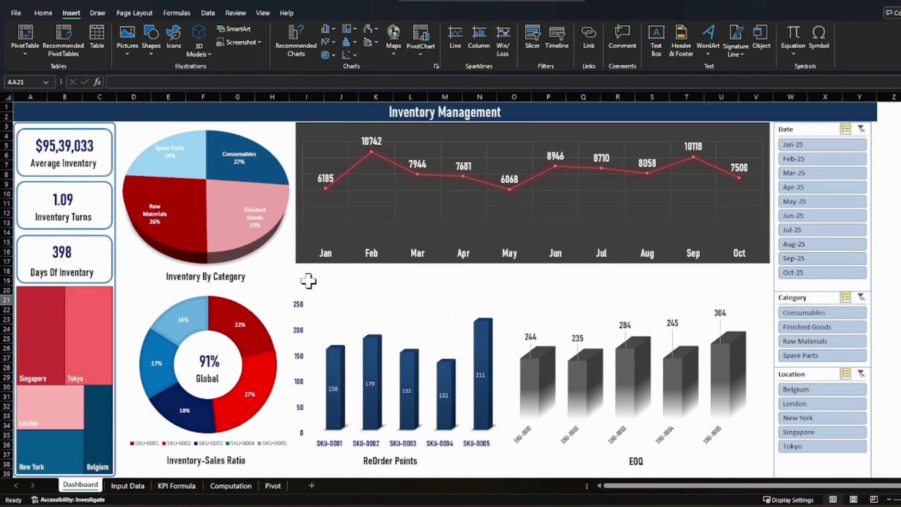
click(334, 54)
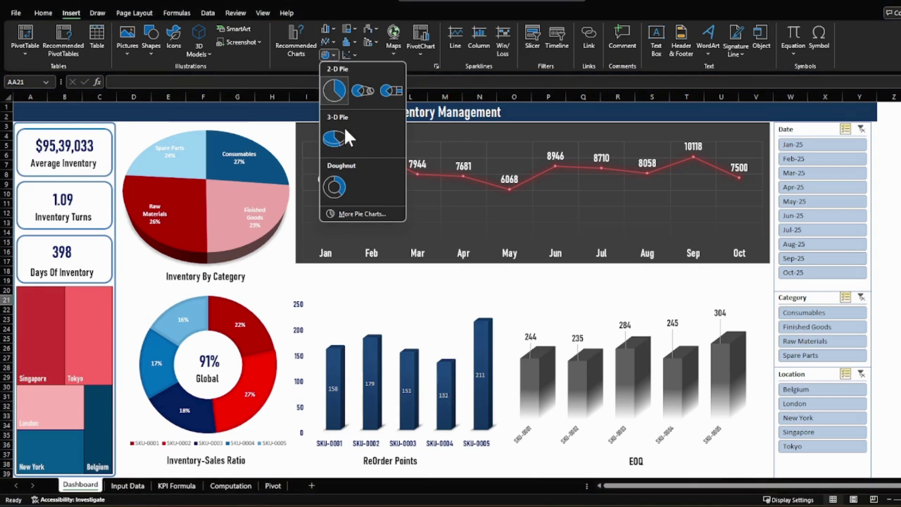
click(334, 41)
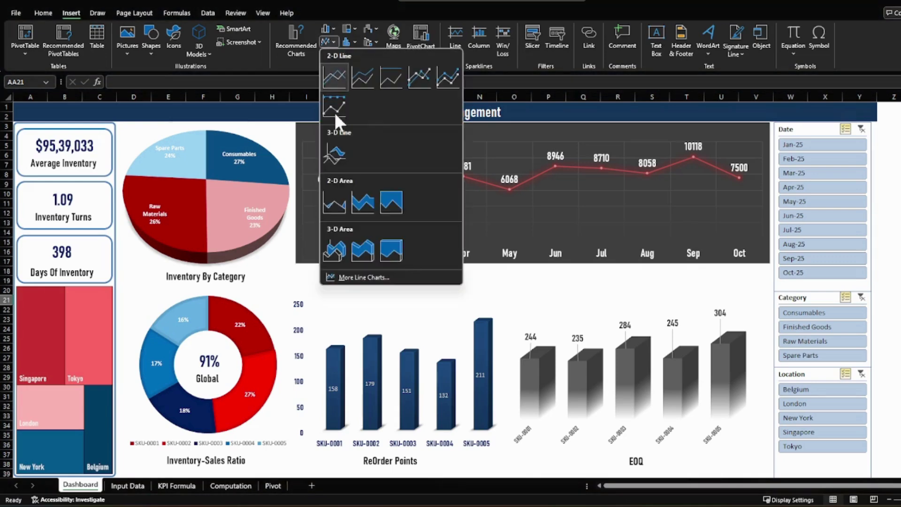
click(351, 27)
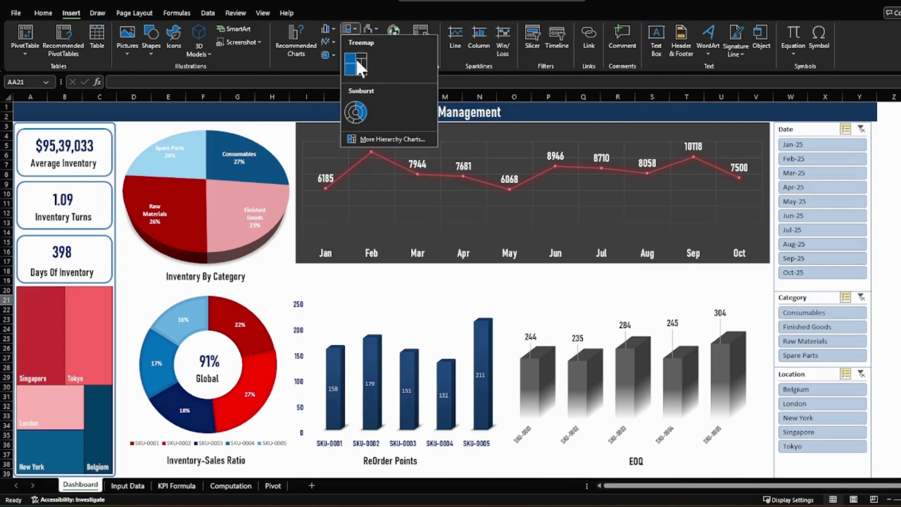
click(372, 29)
click(295, 66)
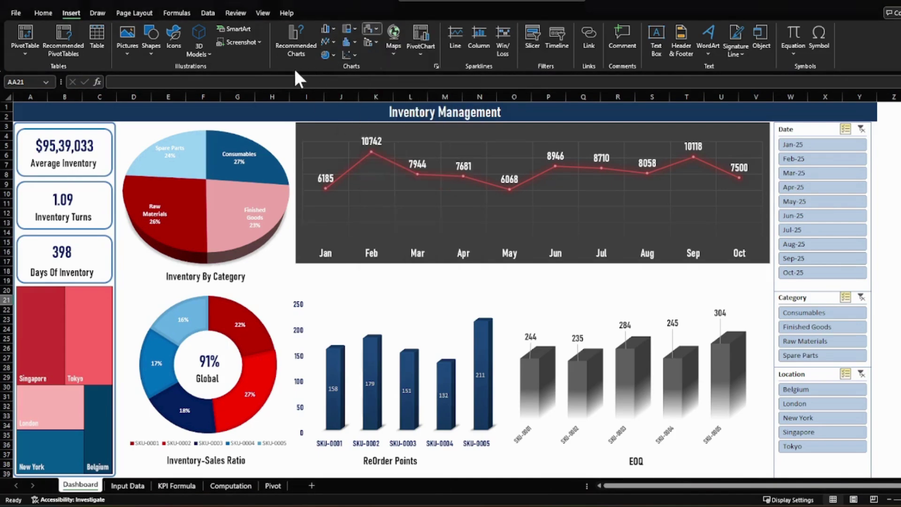
click(152, 50)
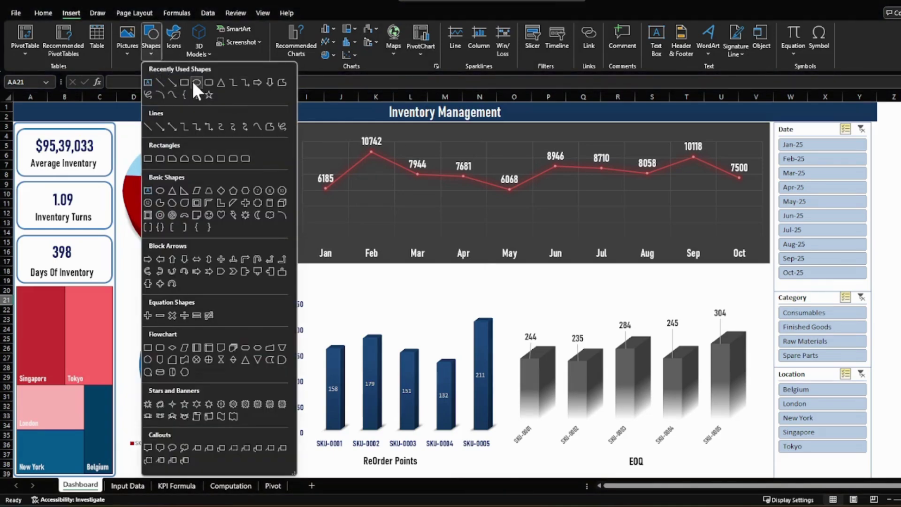
click(206, 83)
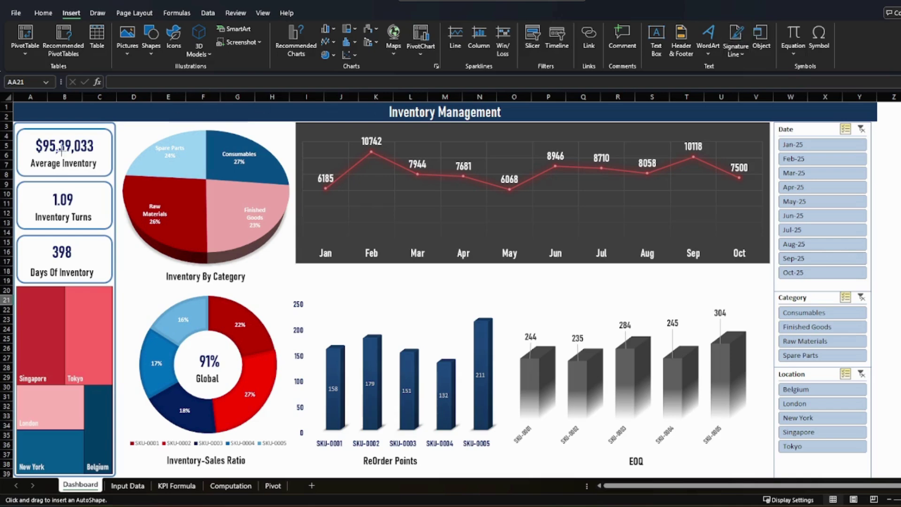
key(Escape)
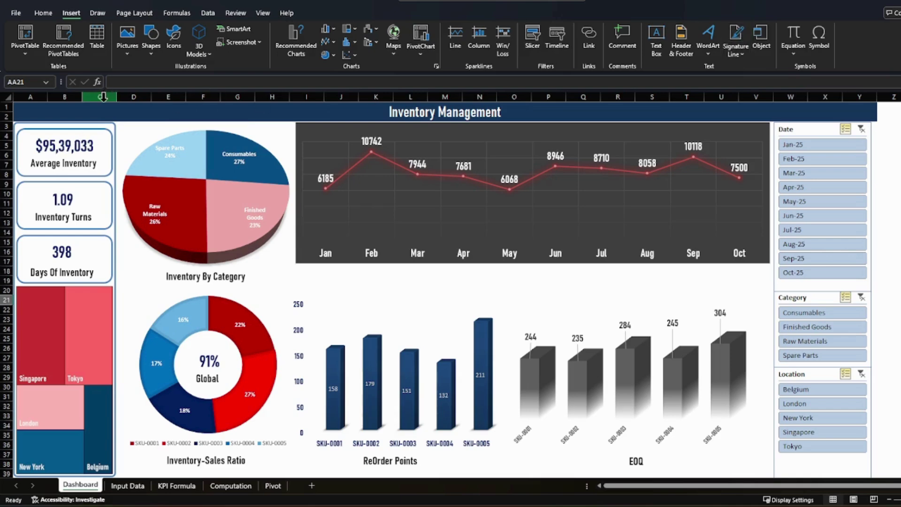
Inspect the Average Inventory card's cell link and test it by toggling Jan-25 and Feb-25 in the Date slicer.
click(61, 146)
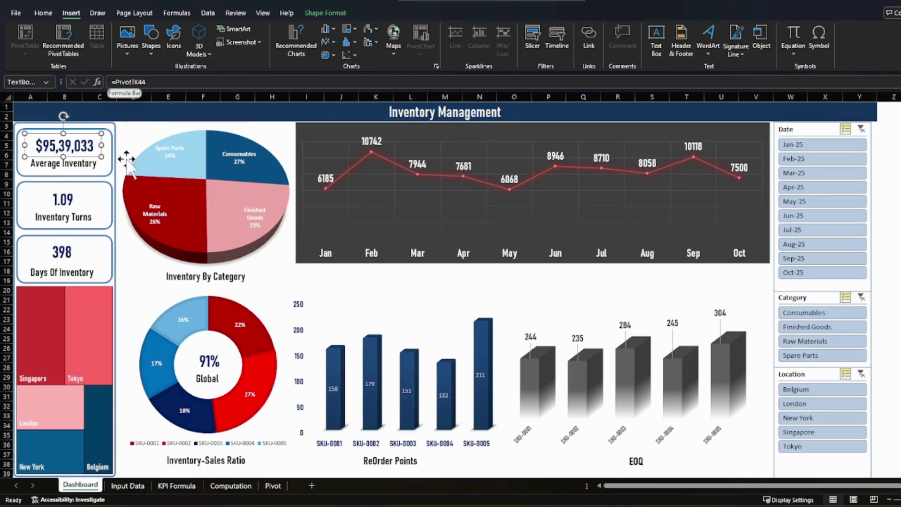
click(807, 151)
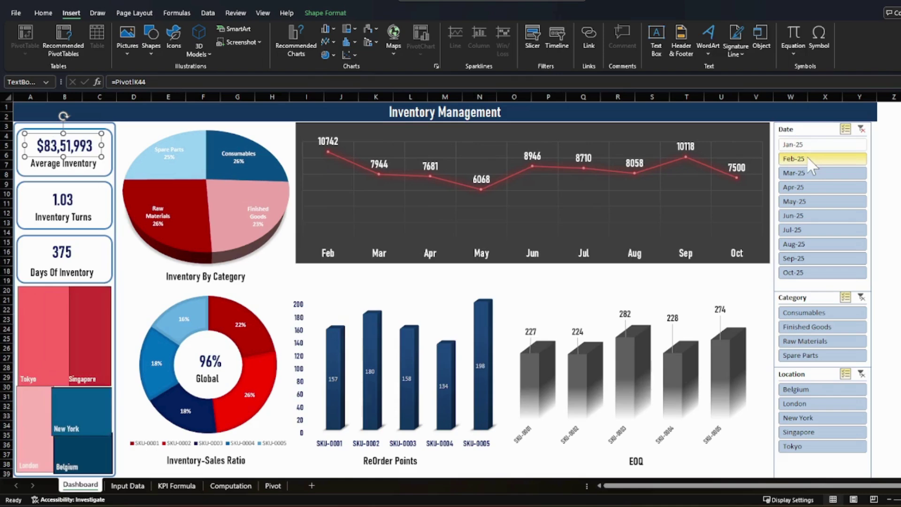
click(806, 158)
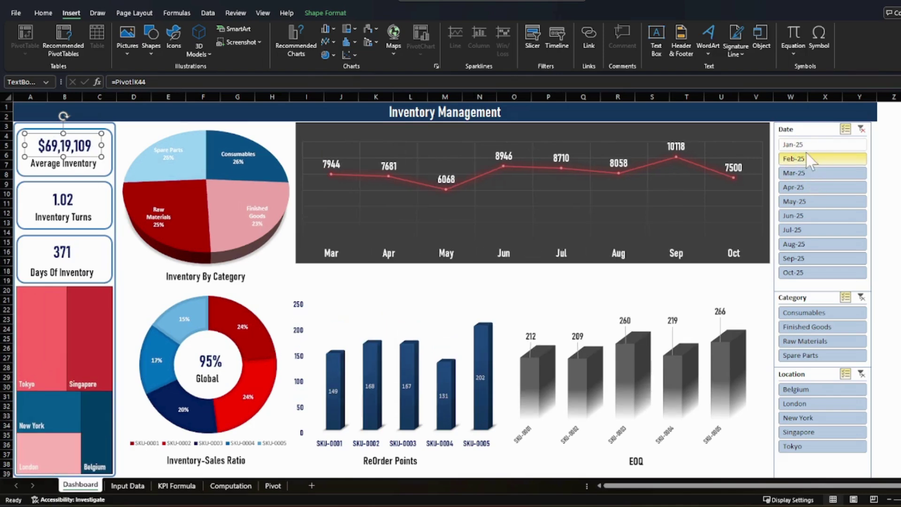
click(806, 159)
click(806, 144)
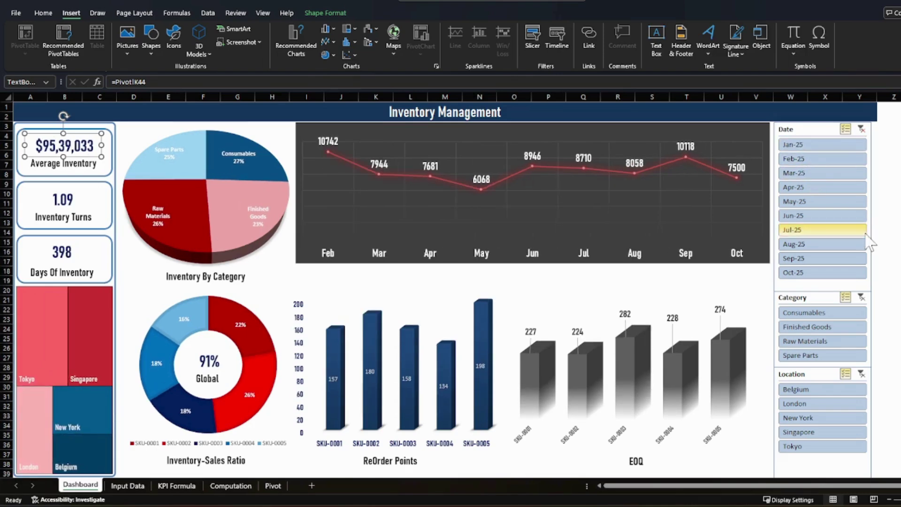
Test the Dashboard's slicers by excluding Jan-25 and the Consumables category, restore both items, and deselect the Average Inventory card.
click(809, 145)
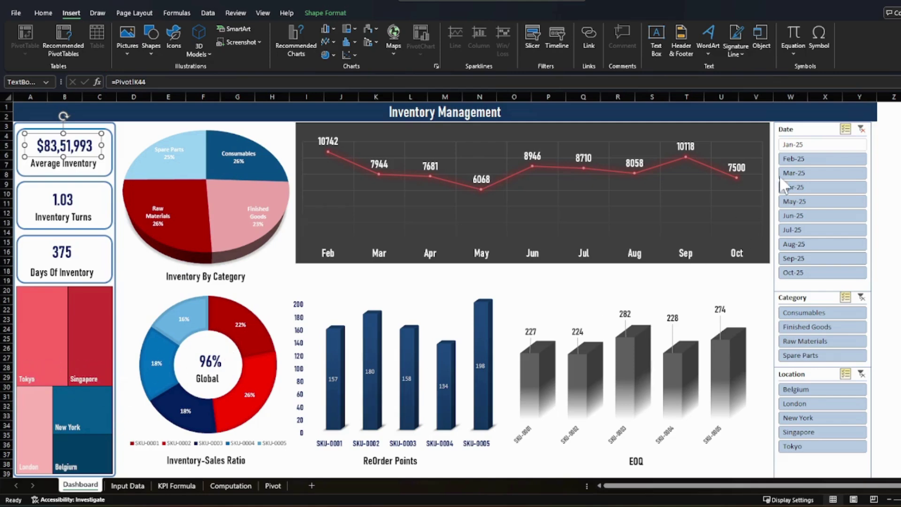
click(815, 147)
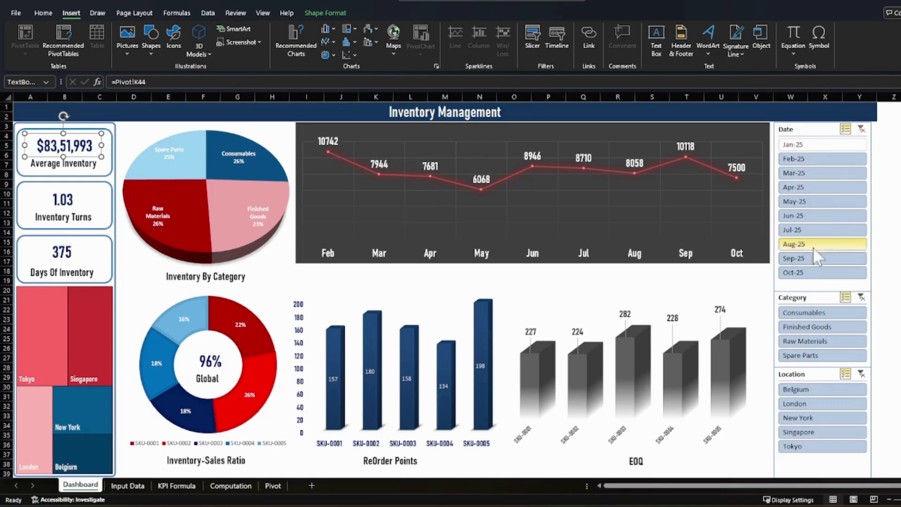
click(809, 312)
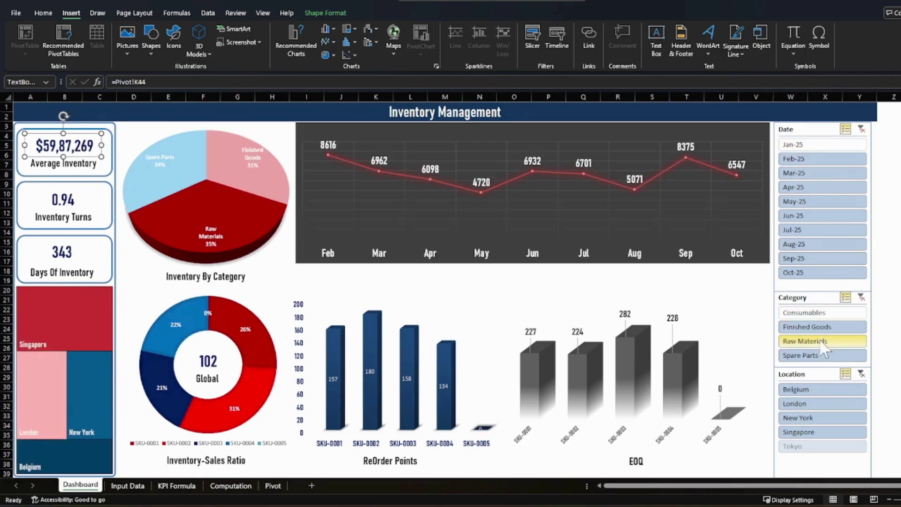
click(827, 314)
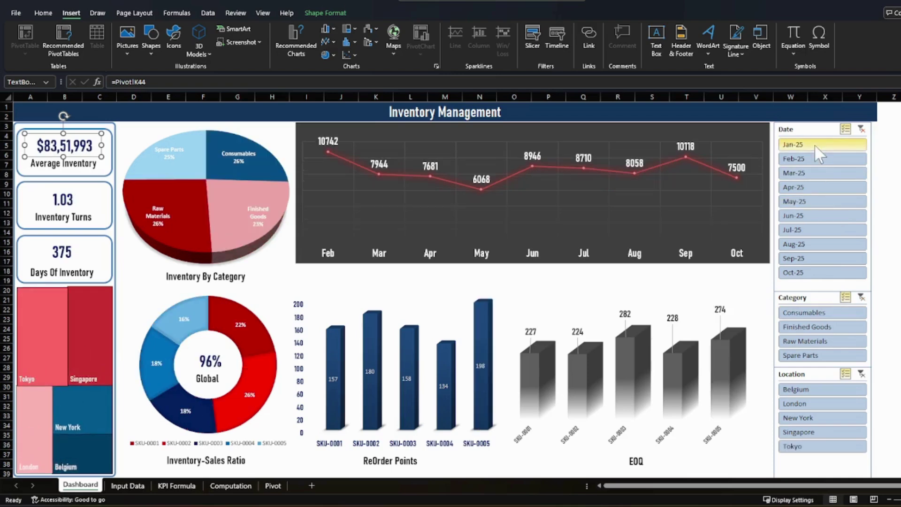
click(815, 144)
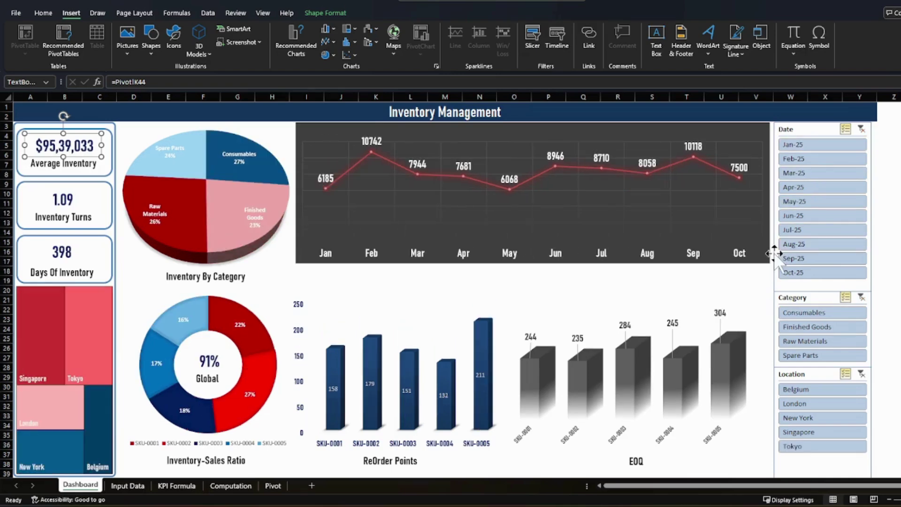
click(890, 233)
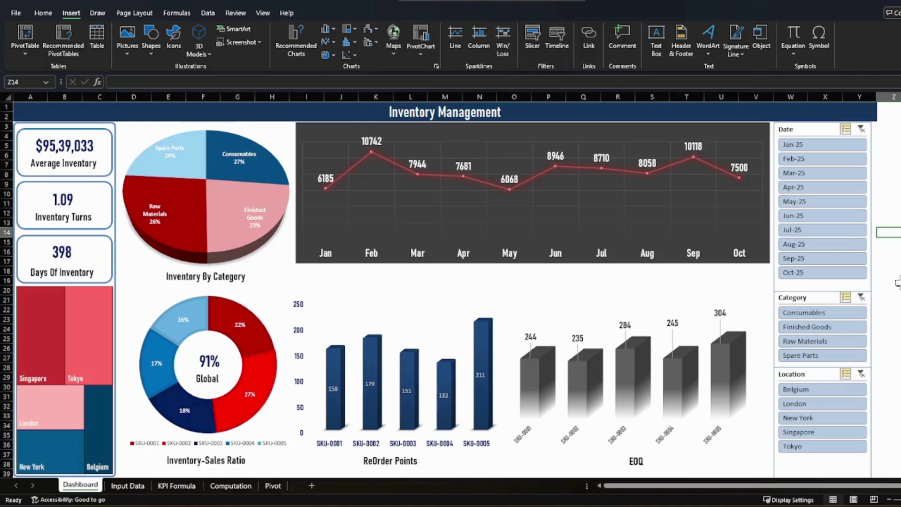